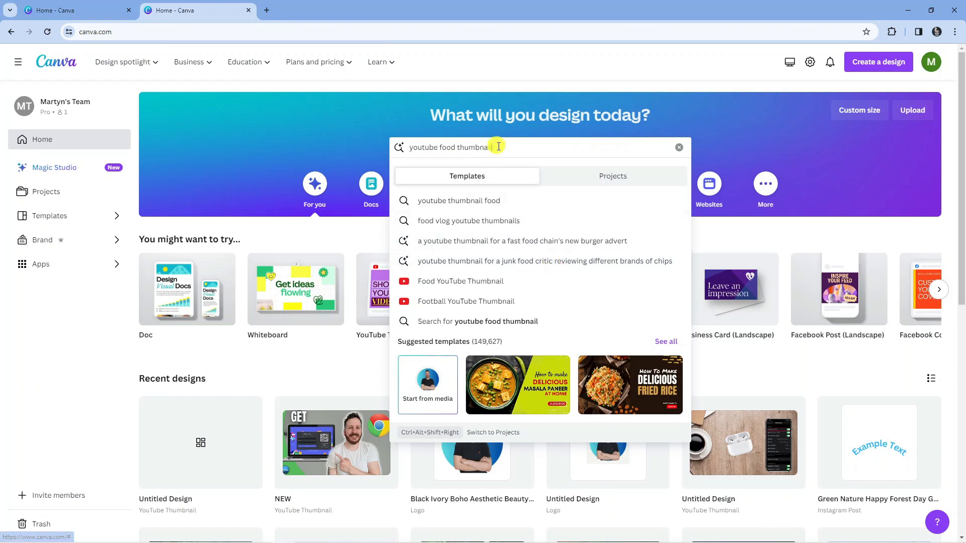
Step: Search the templates for "youtube thumbnail" and open the YouTube Thumbnail template category
left_click_drag(647, 149, 370, 150)
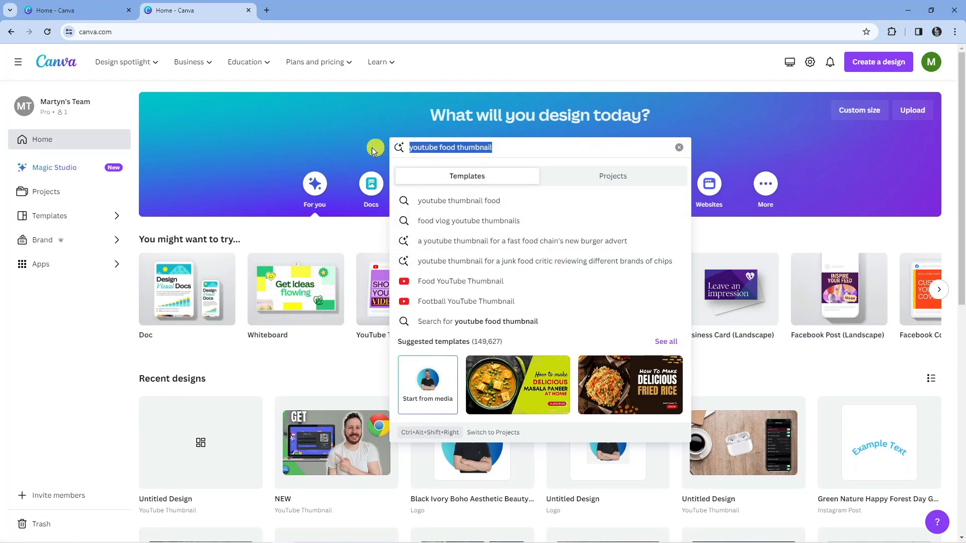
type("youtu")
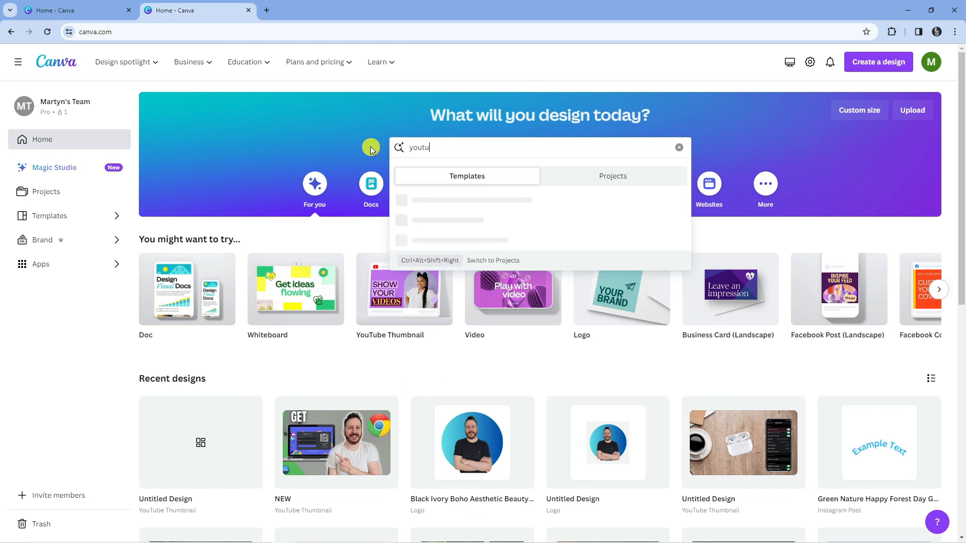
type("be thumbnail")
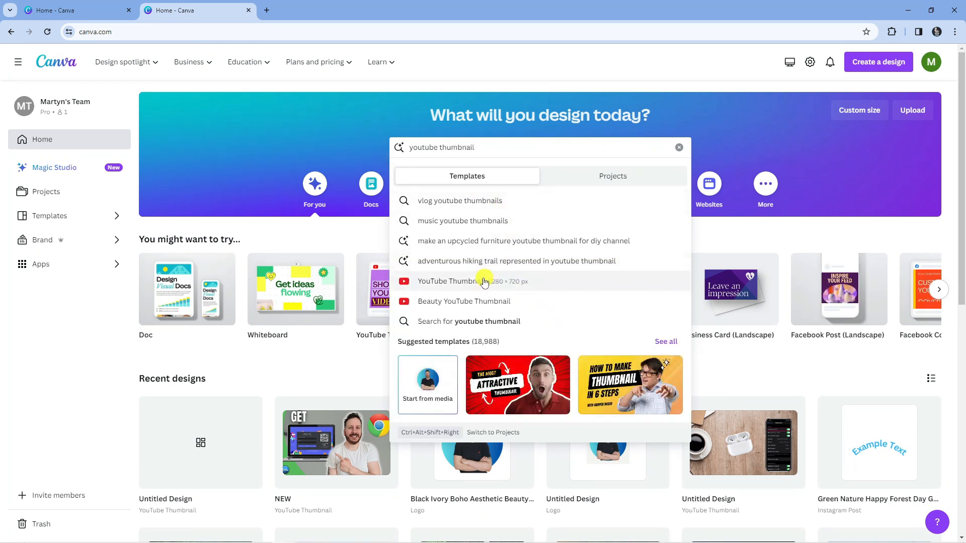
left_click(488, 282)
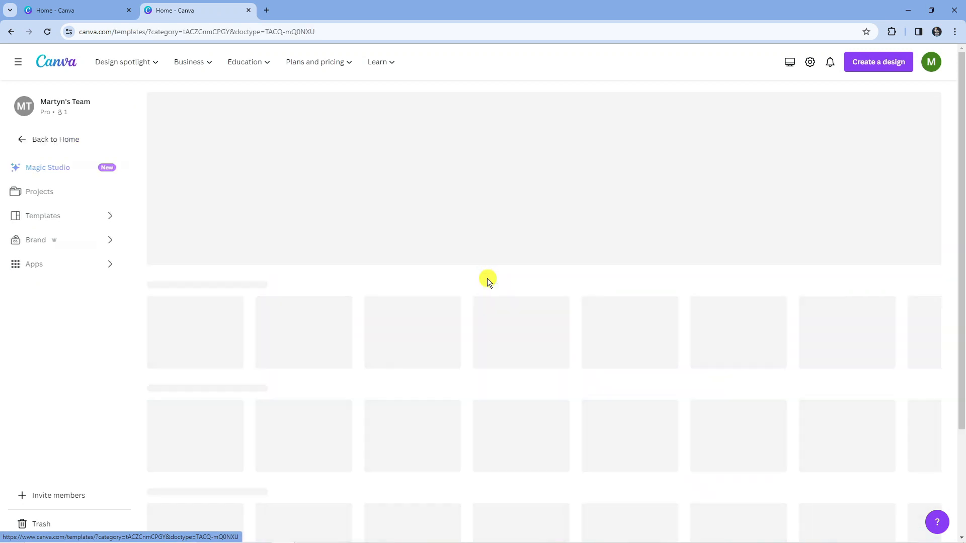
Step: Create a blank YouTube Thumbnail design instead of using one of the listed templates
scroll(541, 409, "down", 3)
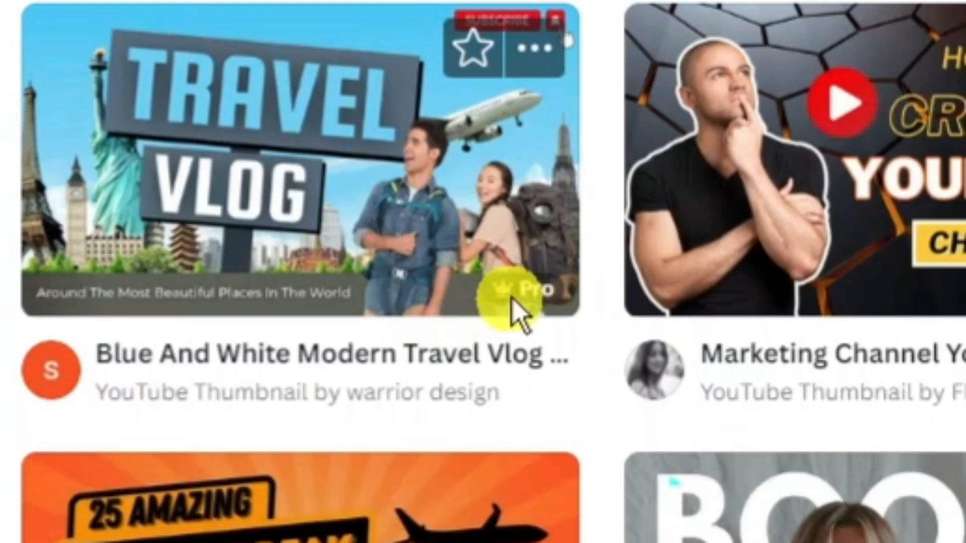
mouse_move(518, 281)
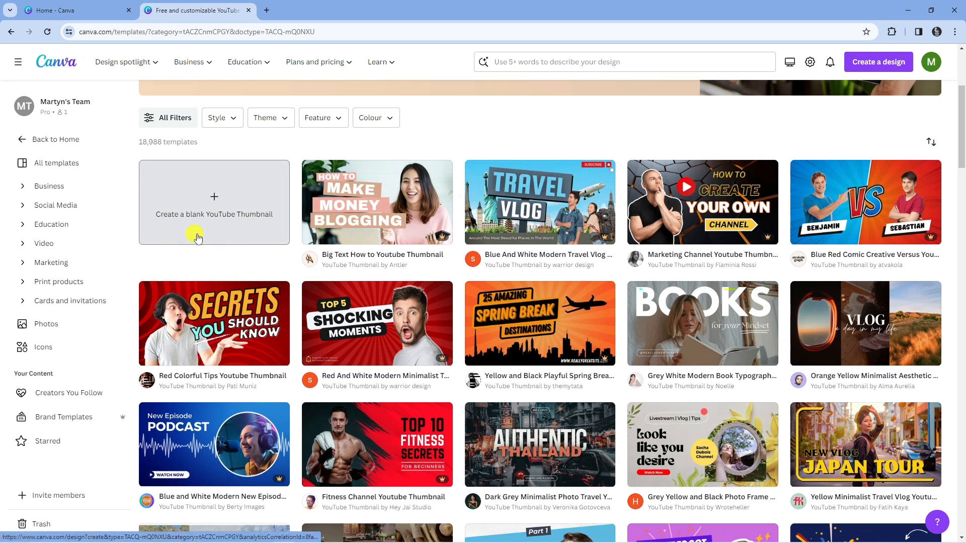
left_click(207, 219)
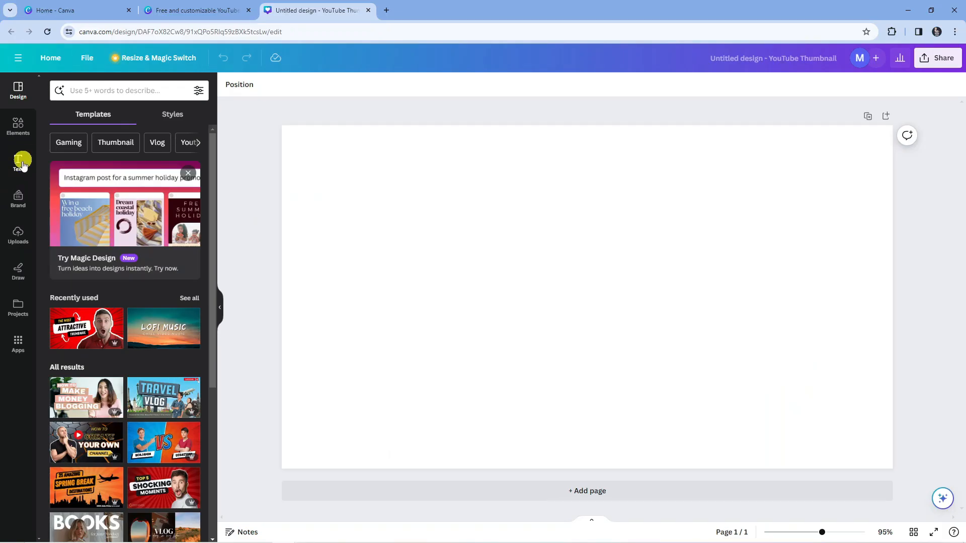
left_click(24, 124)
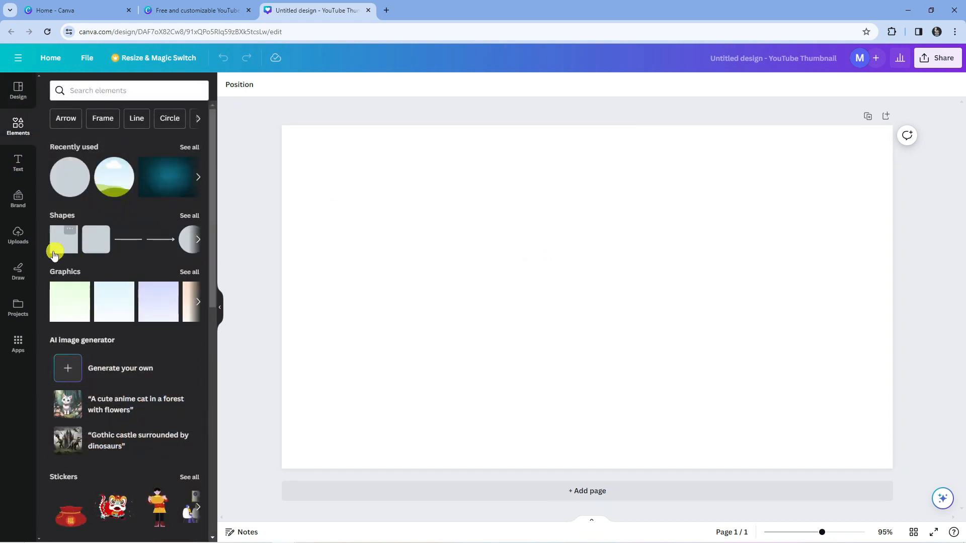
left_click(18, 235)
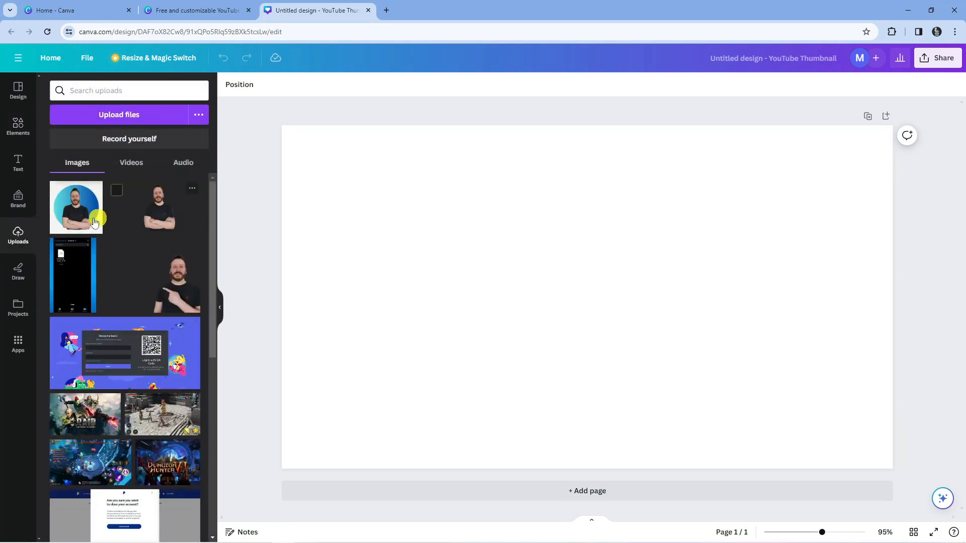
Step: Search the design elements for "background"
left_click(23, 123)
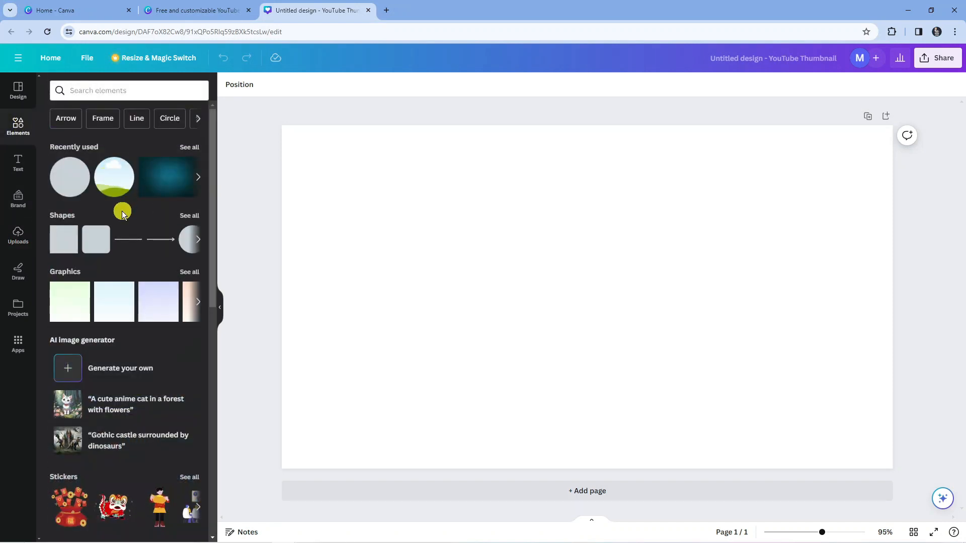
left_click(120, 96)
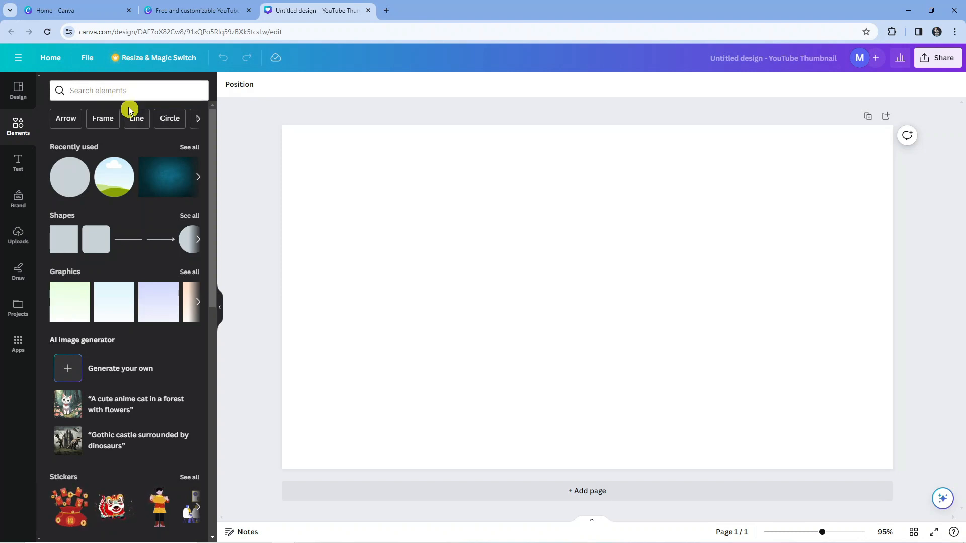
left_click(119, 94)
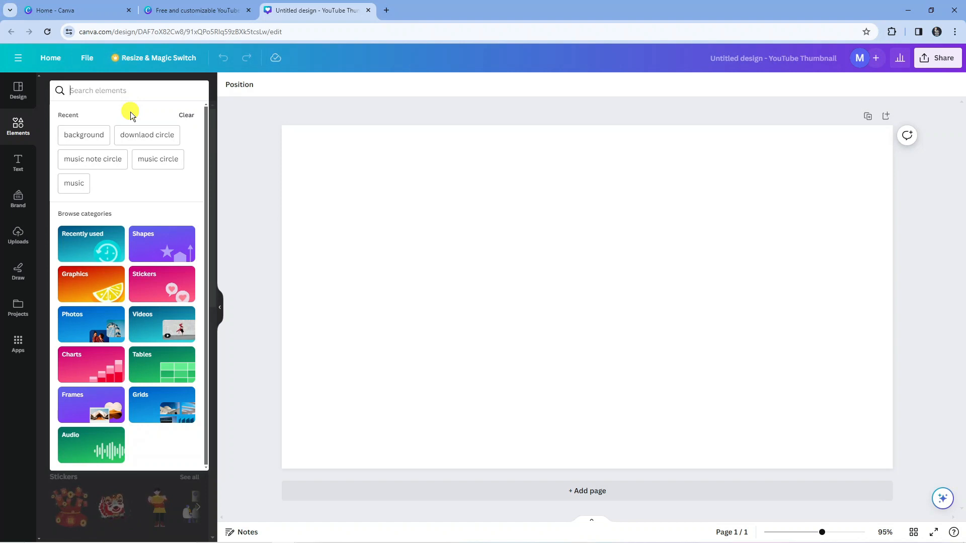
type("bac")
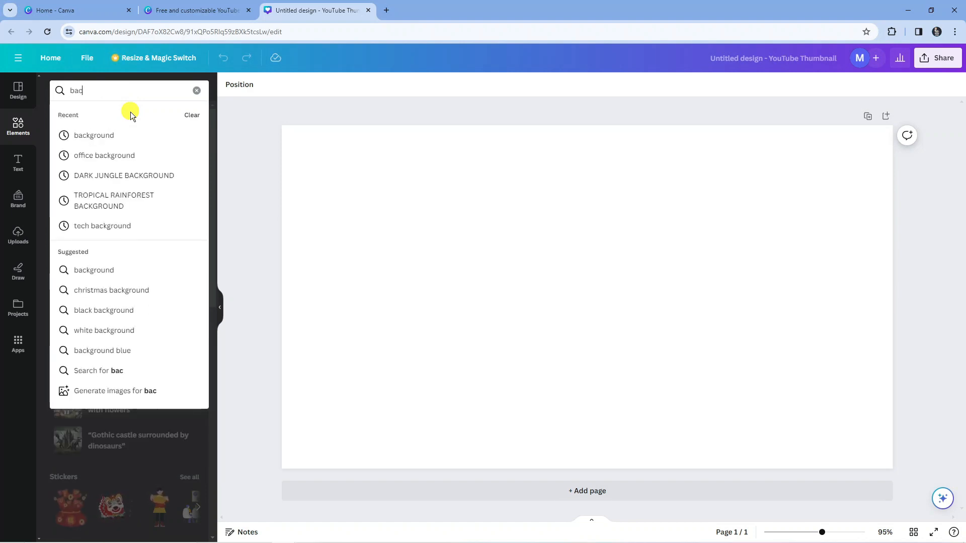
type("kgroun")
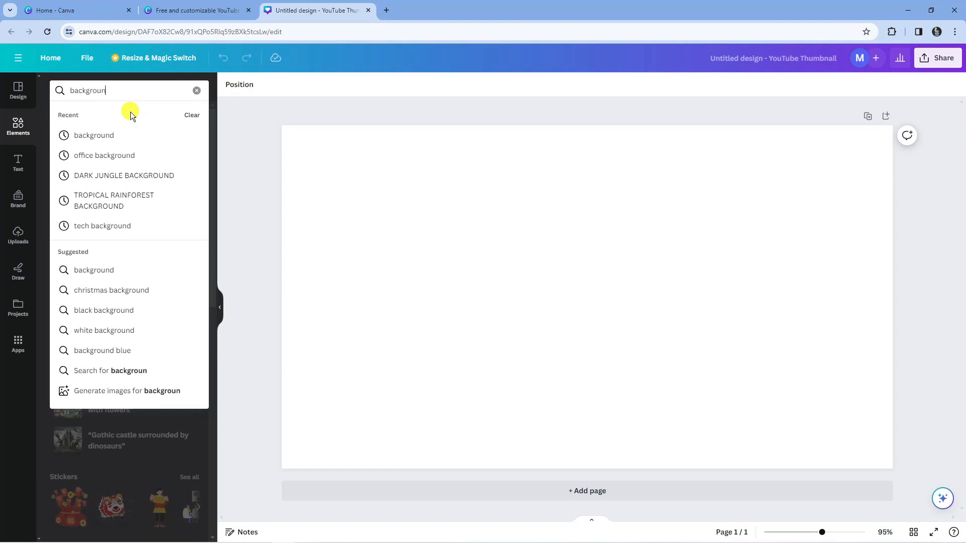
type("d")
key("Return")
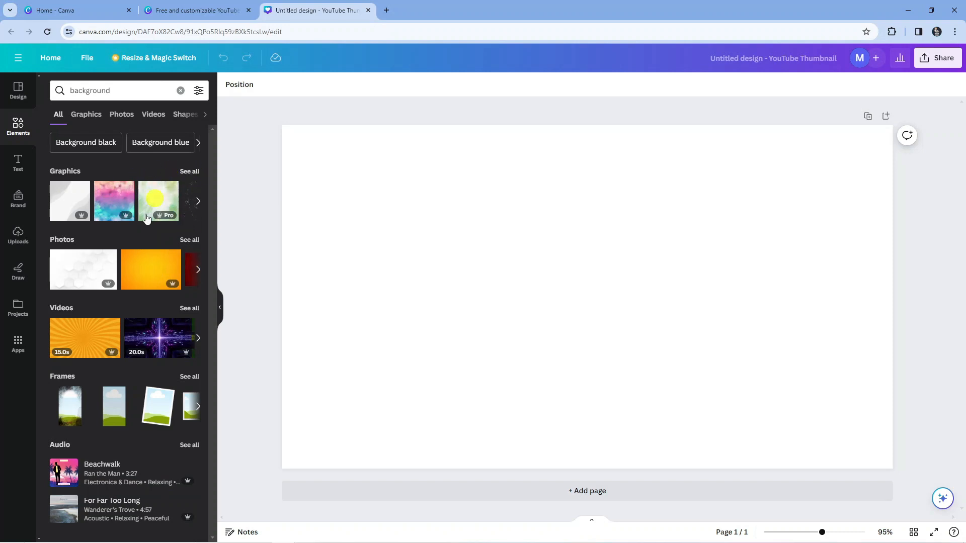
Step: Add the plain yellow gradient background graphic to the page and enlarge it to cover the whole canvas
left_click(185, 173)
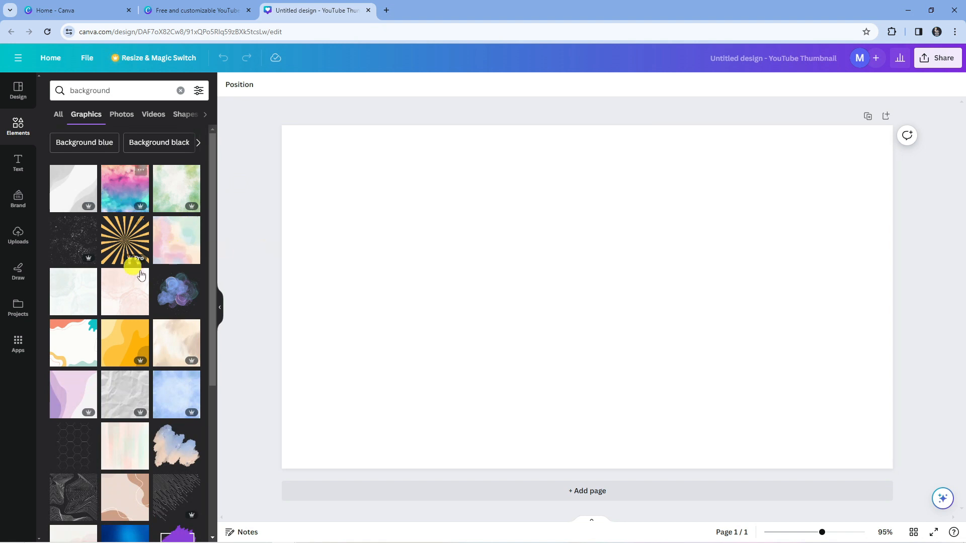
scroll(162, 265, "down", 2)
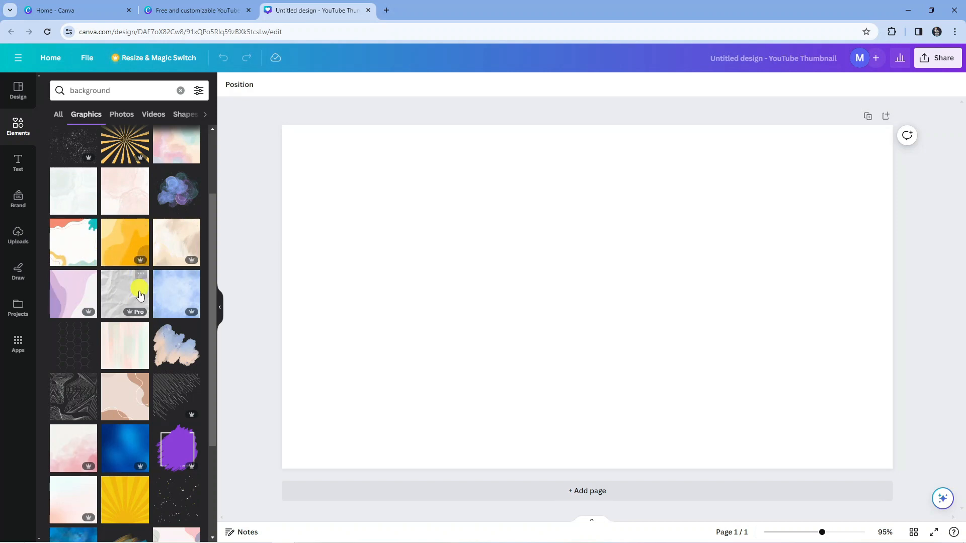
scroll(166, 332, "down", 3)
scroll(171, 382, "down", 5)
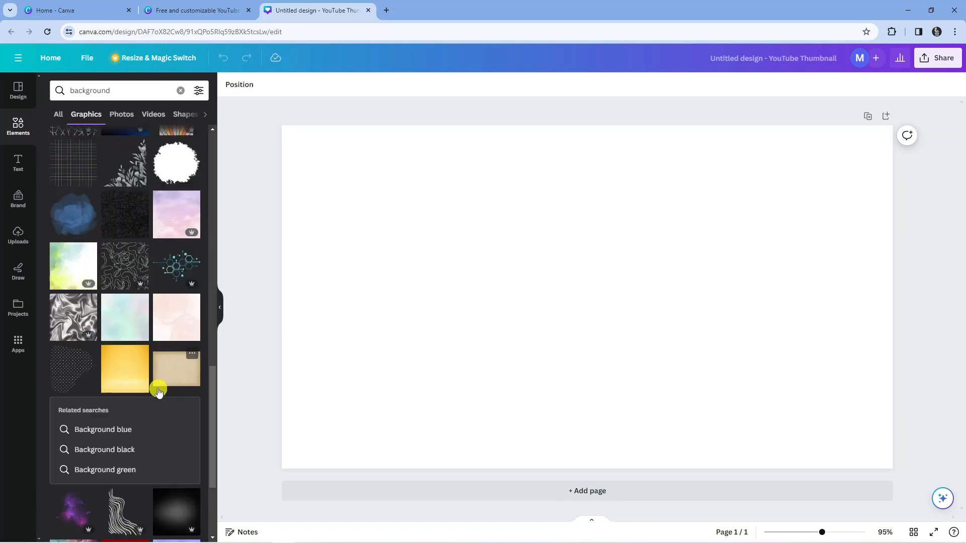
left_click(132, 384)
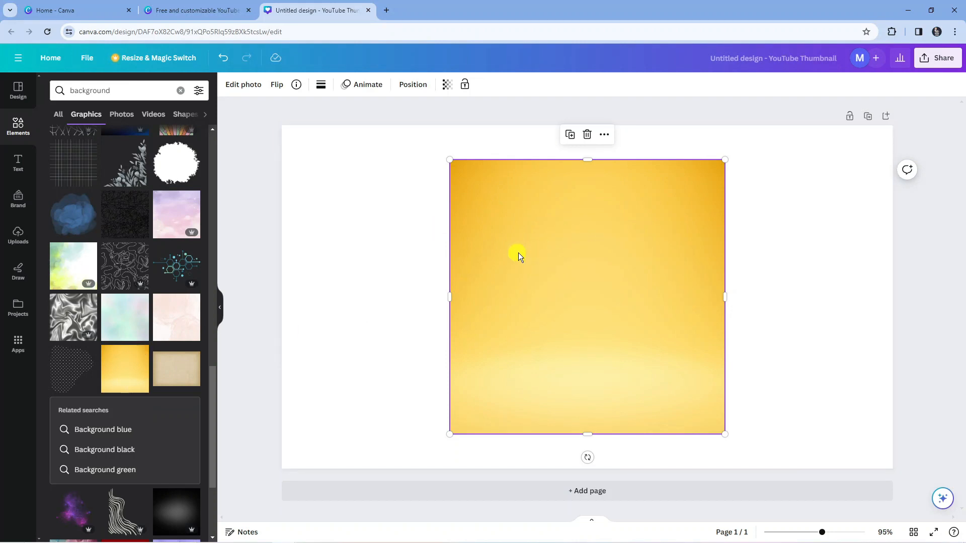
left_click_drag(452, 159, 254, 115)
left_click_drag(723, 431, 954, 507)
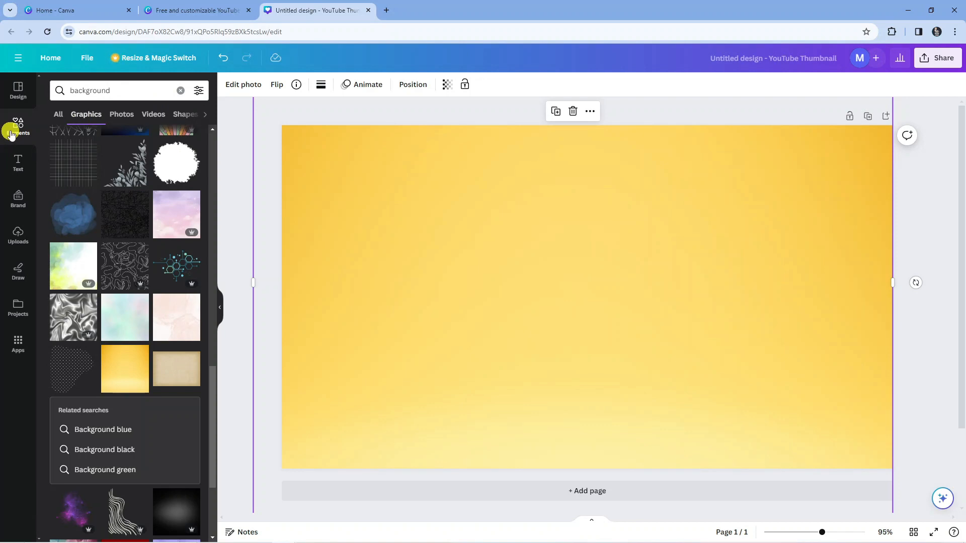
Step: Search the design elements for "spaghetti bolognese"
left_click(126, 90)
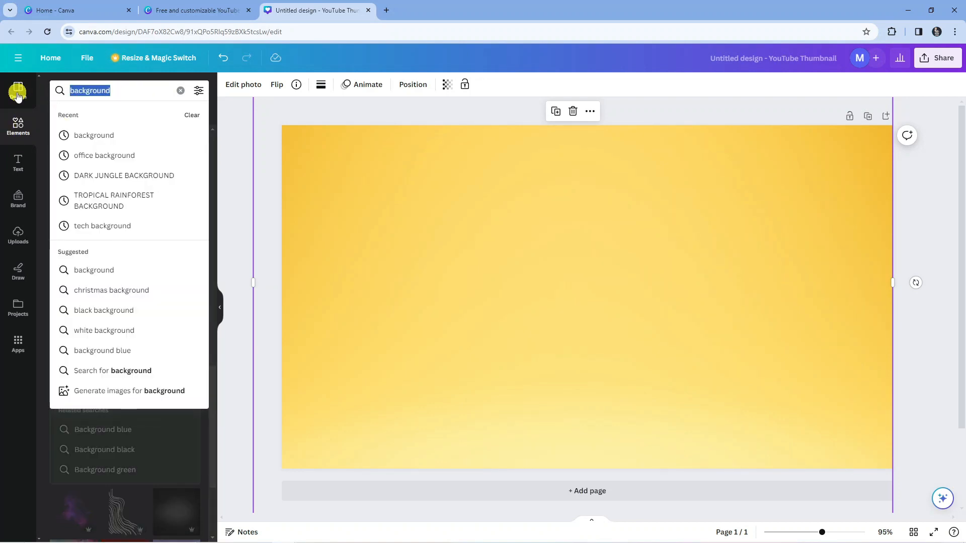
type("spagh")
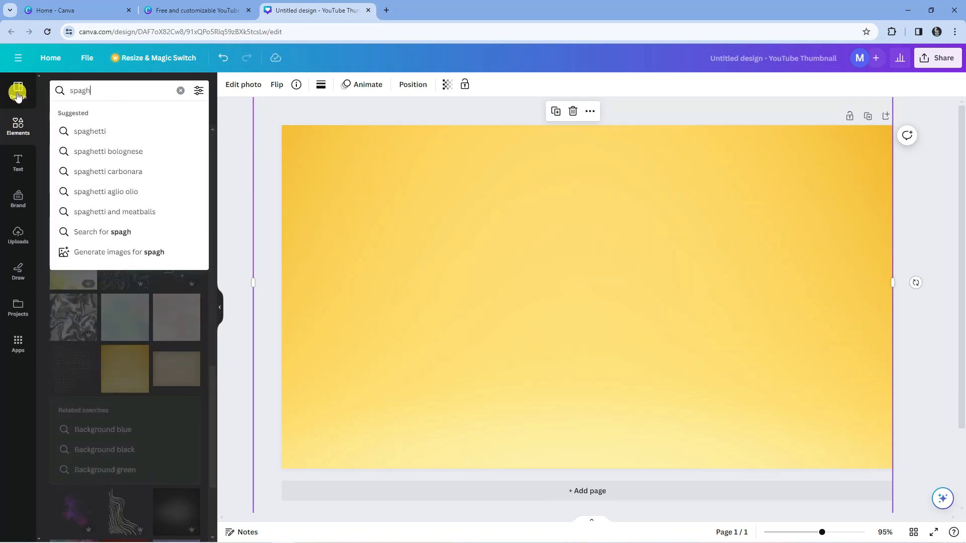
type("etti bolognese")
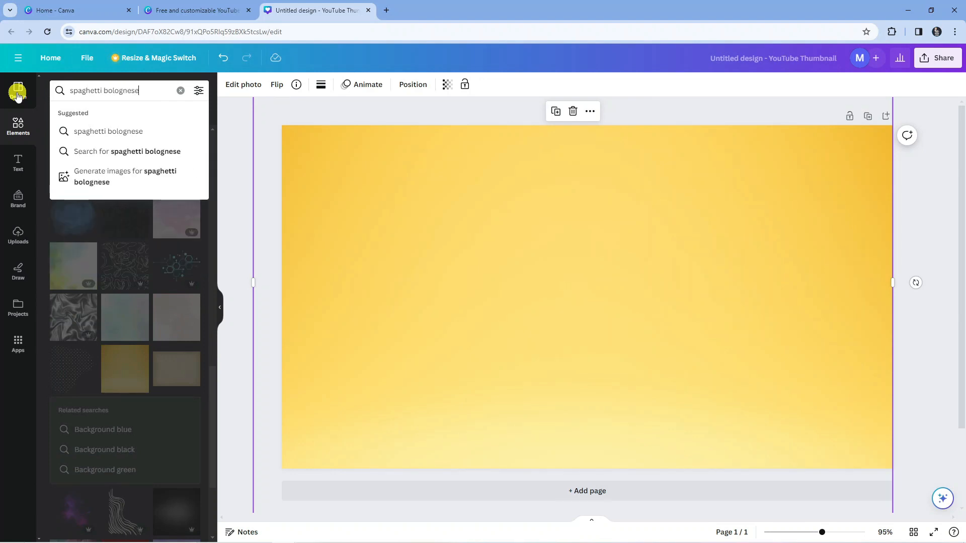
key("Return")
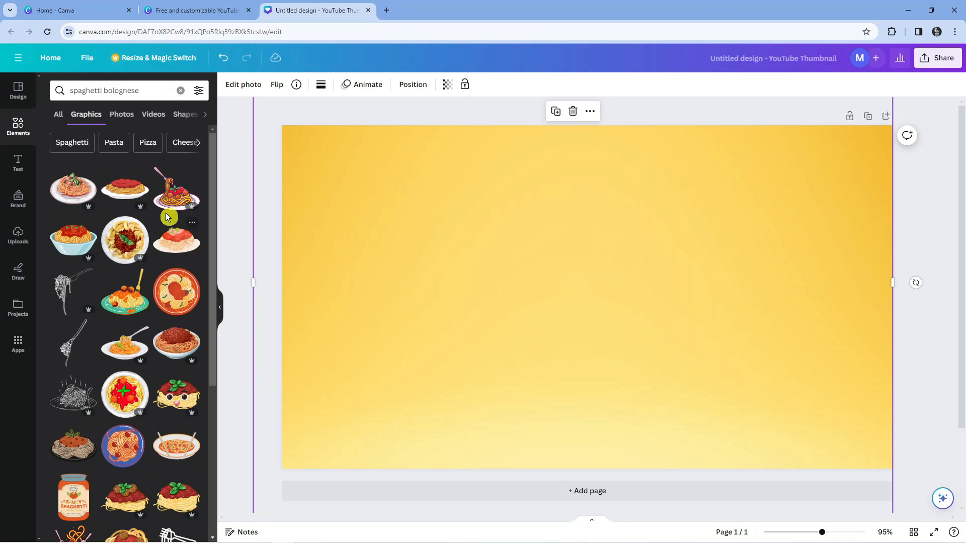
Step: Show all result types and add the photo of the spaghetti plate on dark wood to the page
scroll(170, 334, "down", 3)
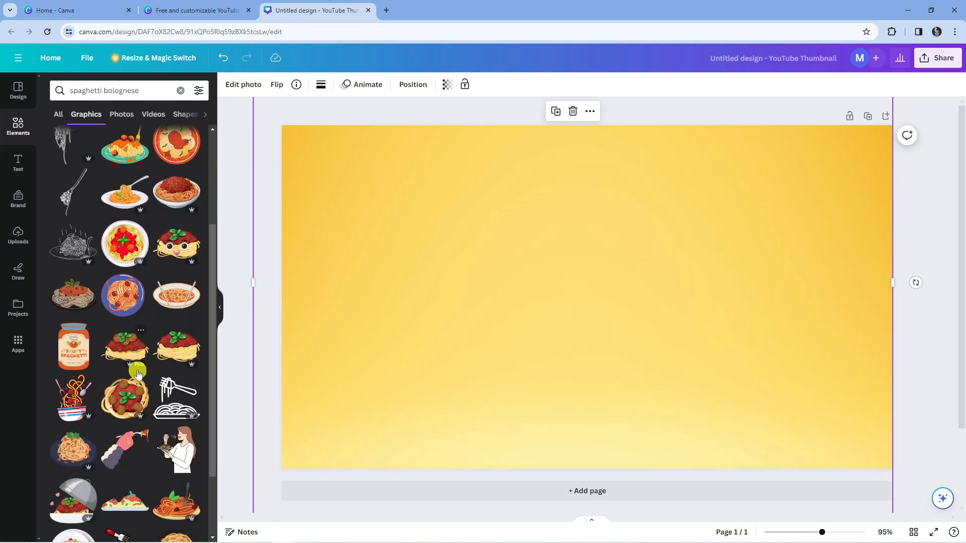
scroll(135, 362, "up", 3)
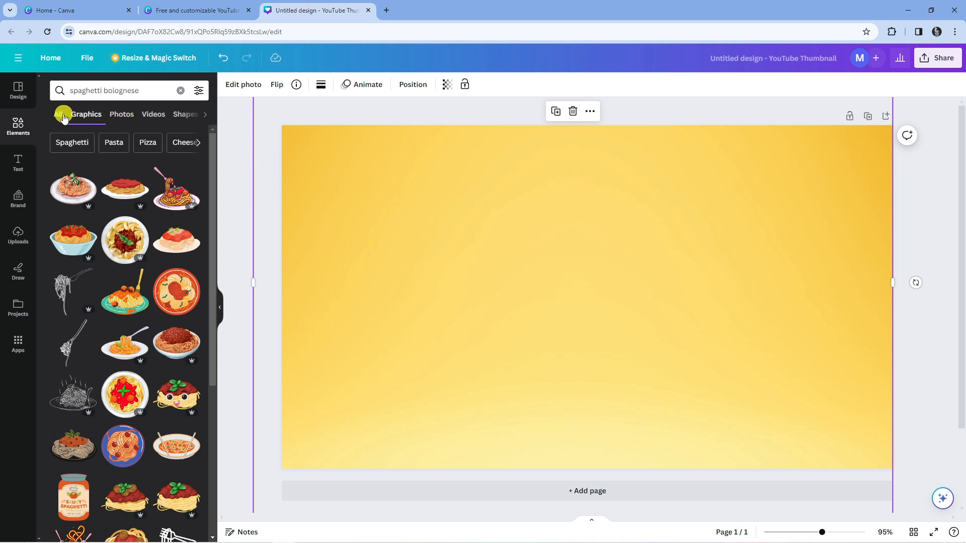
left_click(64, 117)
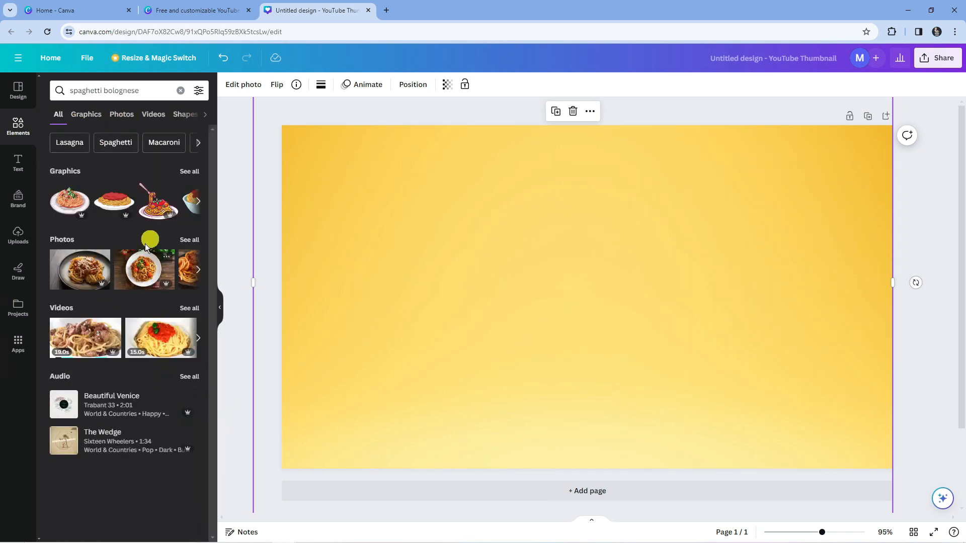
left_click(140, 276)
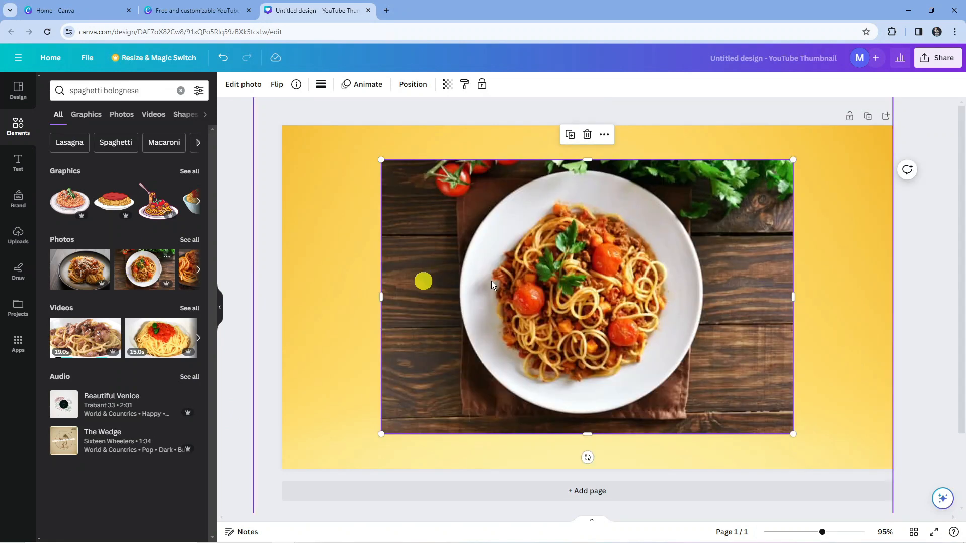
left_click(195, 240)
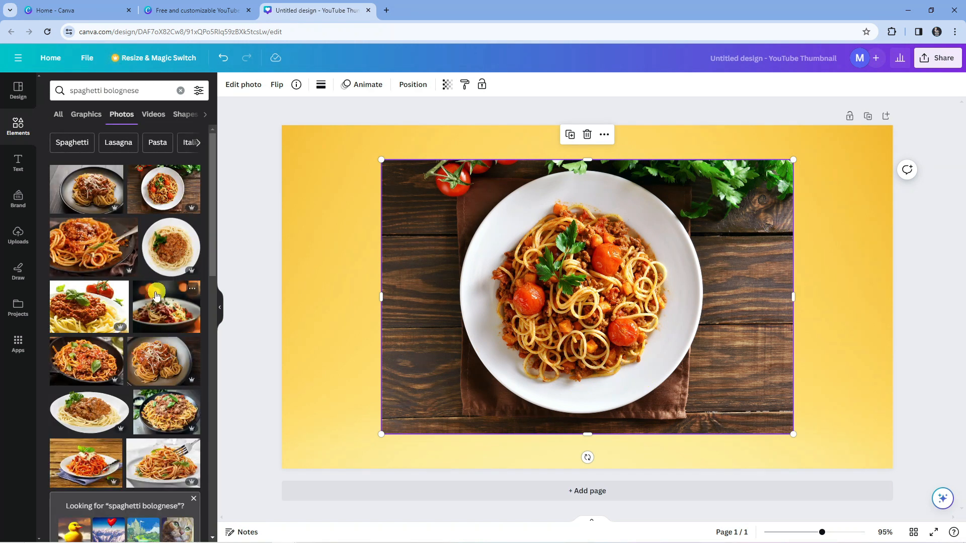
scroll(50, 272, "down", 2)
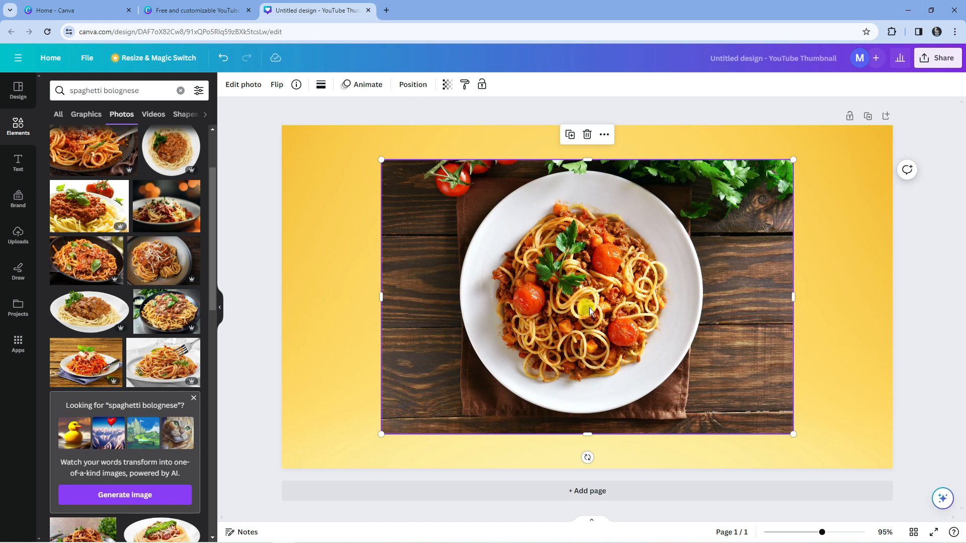
Step: Align the spaghetti photo with the page's lower-right corner and enlarge it to the full page height
left_click_drag(595, 279, 695, 312)
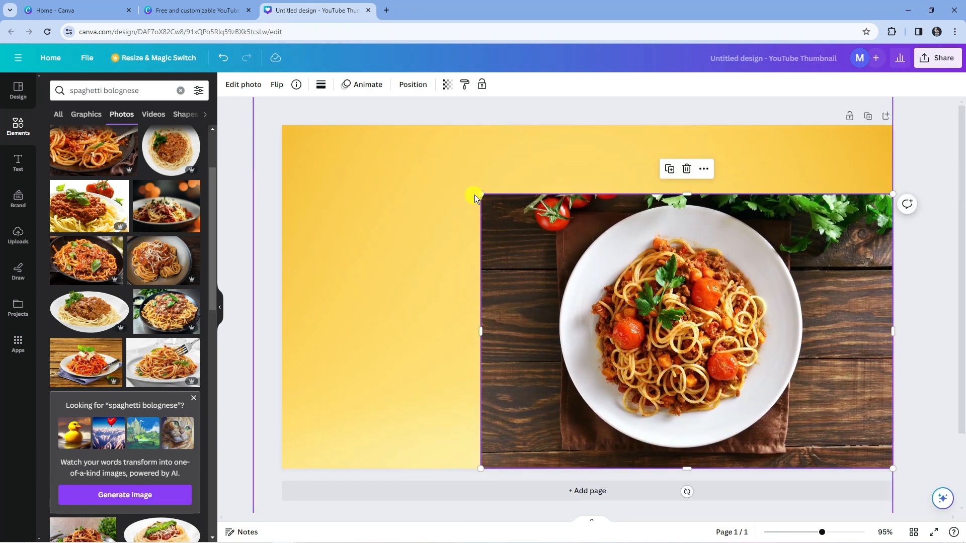
left_click_drag(480, 194, 385, 114)
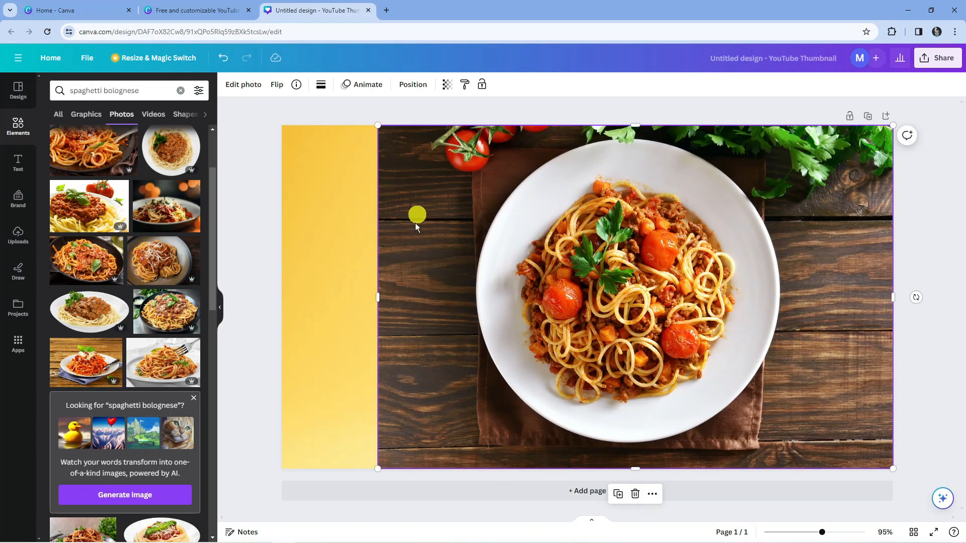
Step: Crop the spaghetti photo on all four sides closely around the plate and place it in the right half of the page
left_click_drag(381, 292, 462, 291)
left_click_drag(890, 298, 788, 301)
left_click_drag(630, 466, 625, 453)
left_click_drag(625, 125, 624, 135)
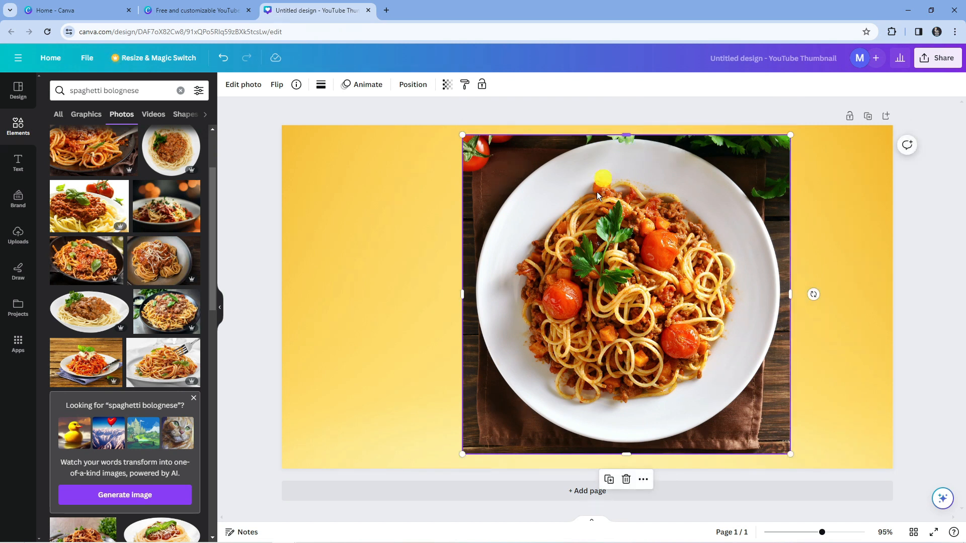
left_click_drag(657, 188, 699, 197)
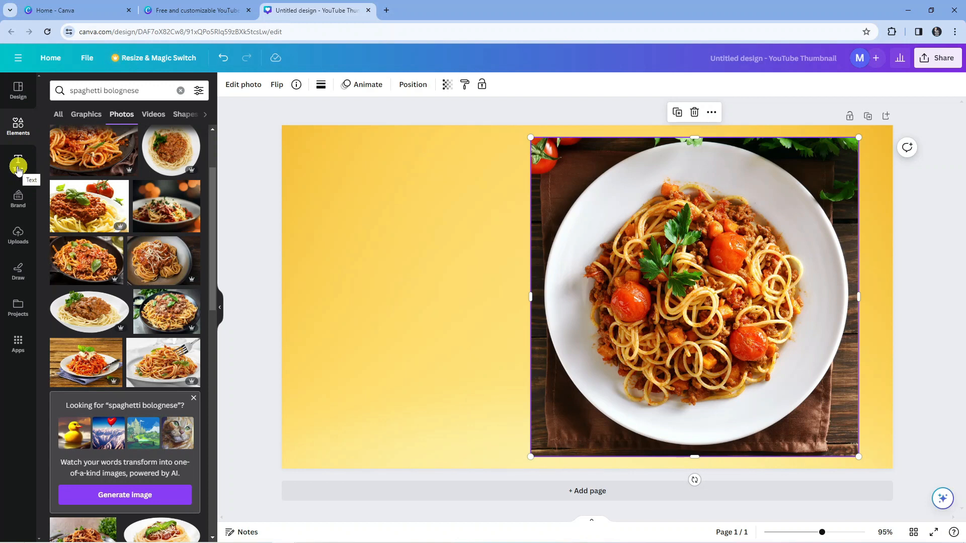
Step: Browse the default text styles and the ready-made font combinations available for the design
left_click(18, 165)
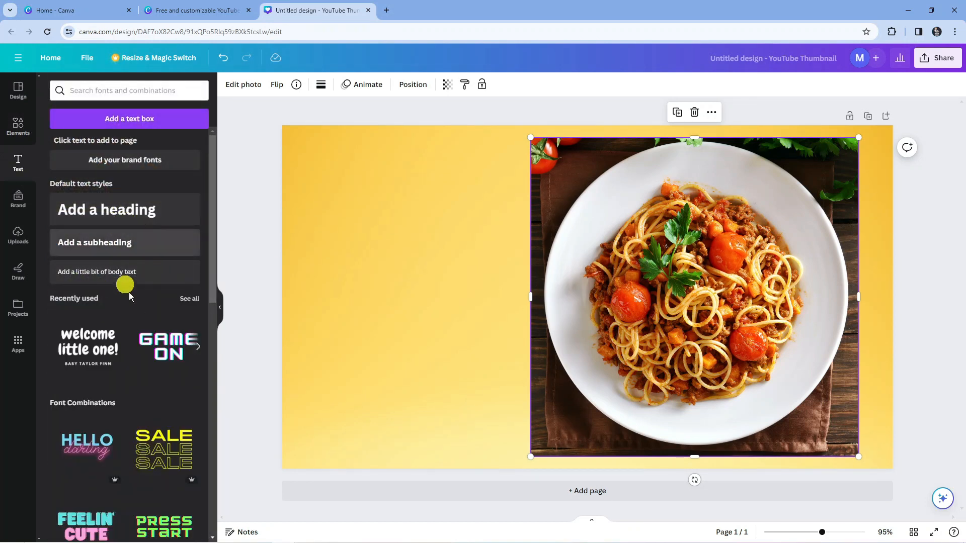
scroll(101, 352, "down", 1)
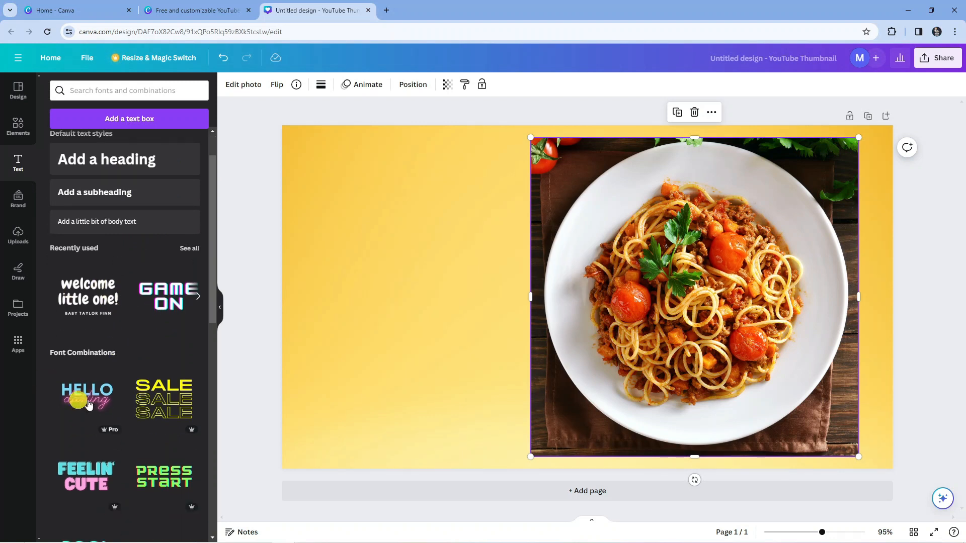
scroll(105, 388, "down", 2)
scroll(121, 428, "down", 8)
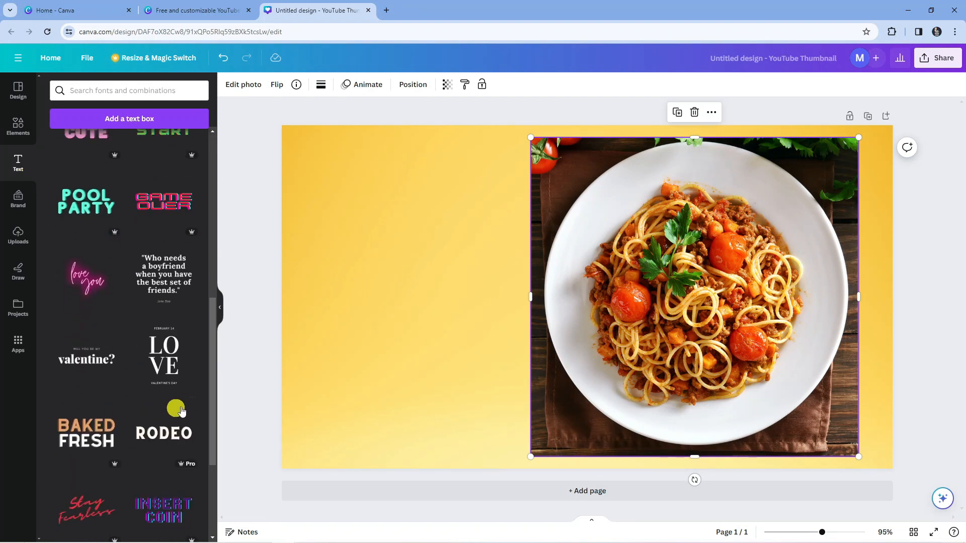
scroll(149, 347, "up", 2)
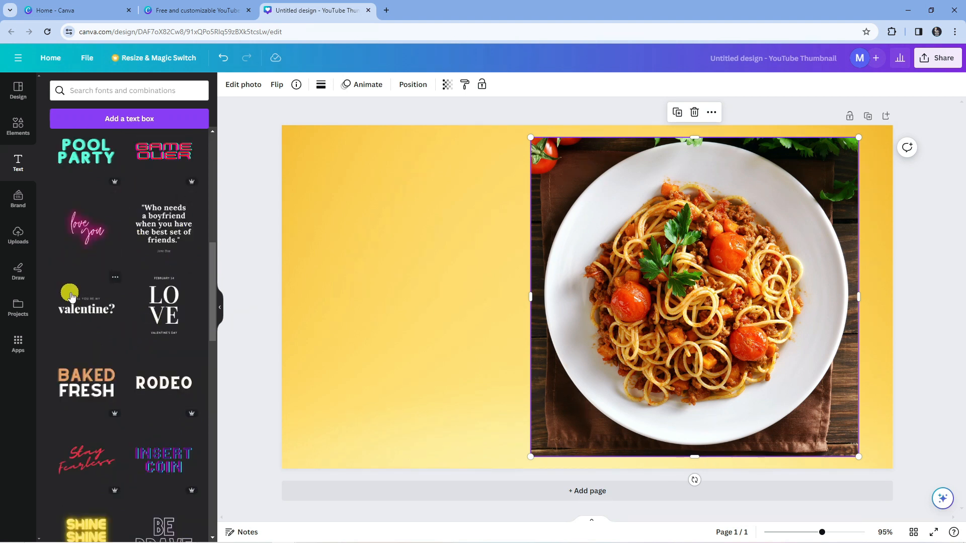
scroll(126, 203, "up", 2)
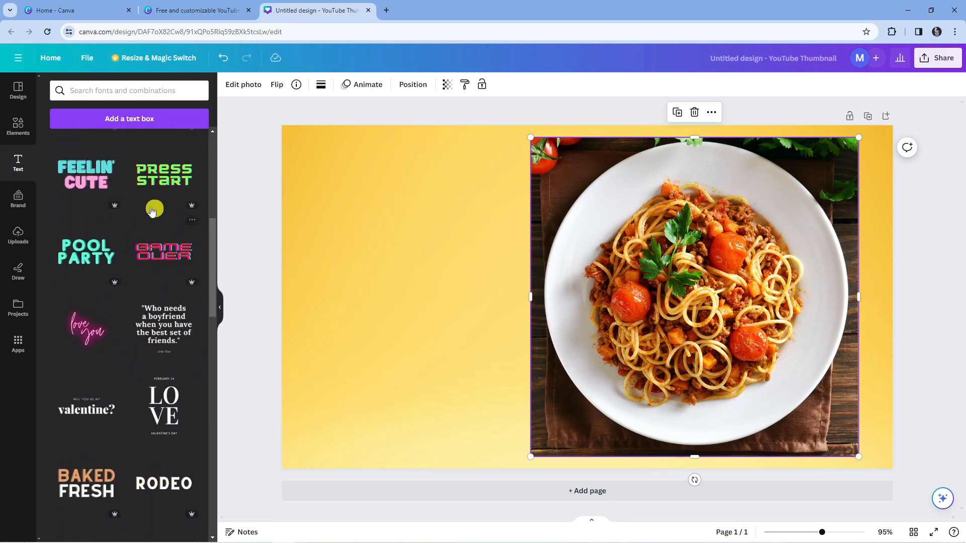
scroll(138, 224, "up", 4)
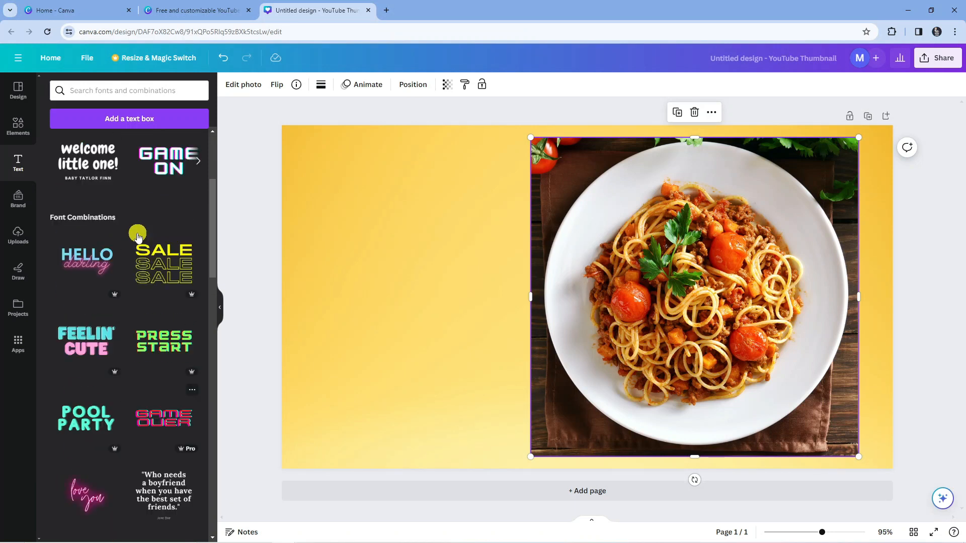
scroll(166, 242, "up", 3)
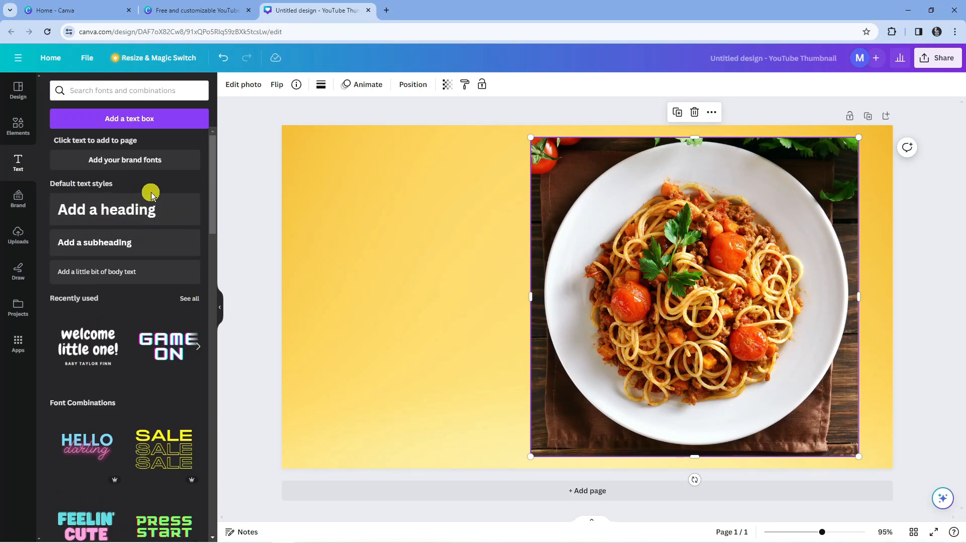
Step: Add a heading to the page and replace its placeholder text with "HOW TO MAKE"
left_click(110, 212)
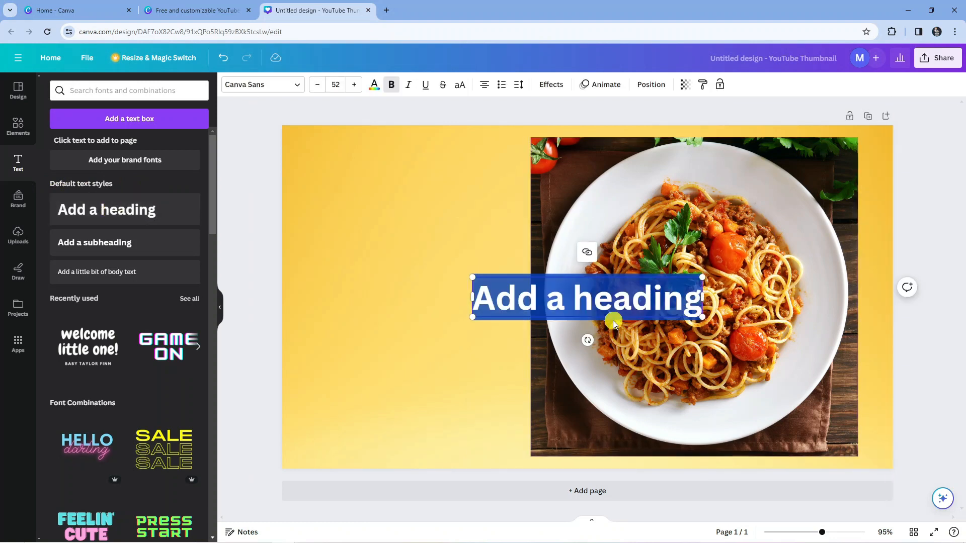
double_click(642, 298)
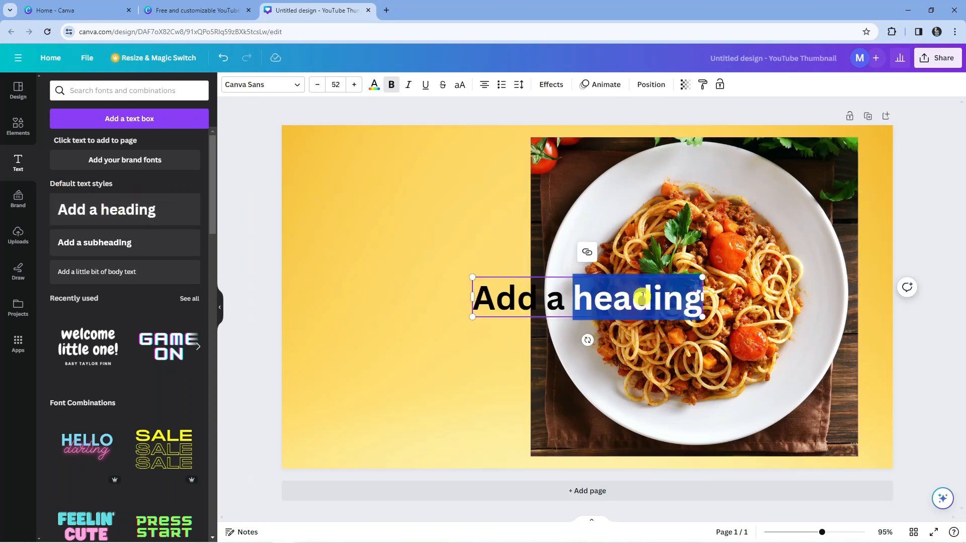
triple_click(641, 297)
type("H")
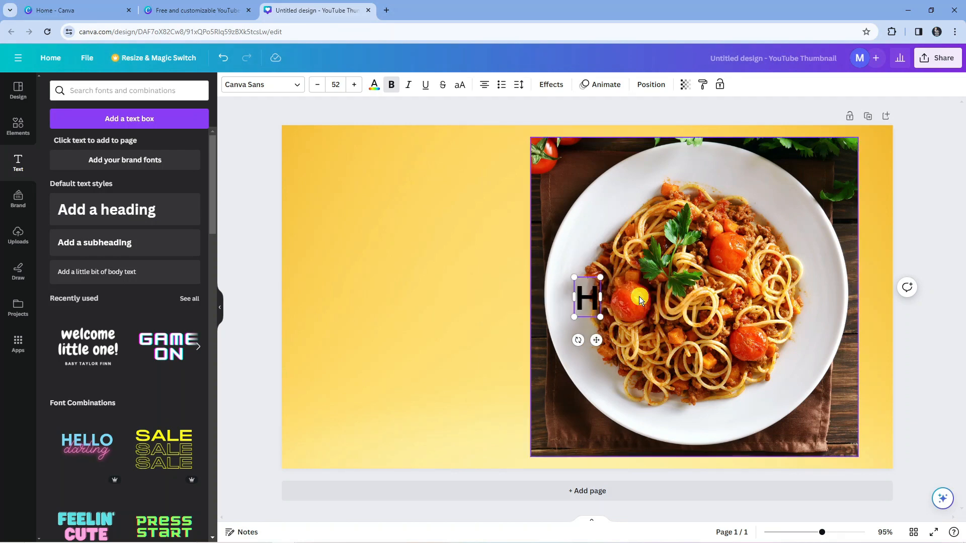
type("OW to")
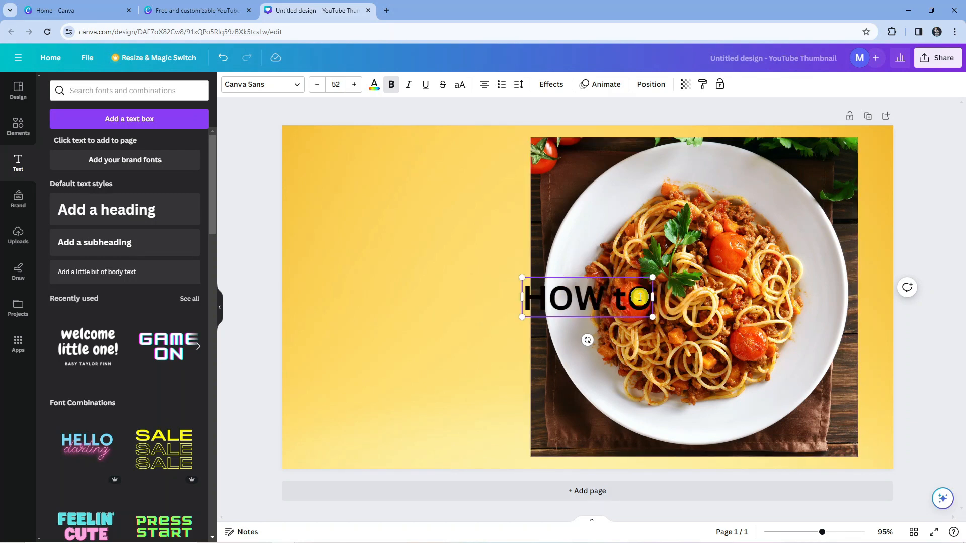
key("BackSpace")
key("BackSpace")
type("T")
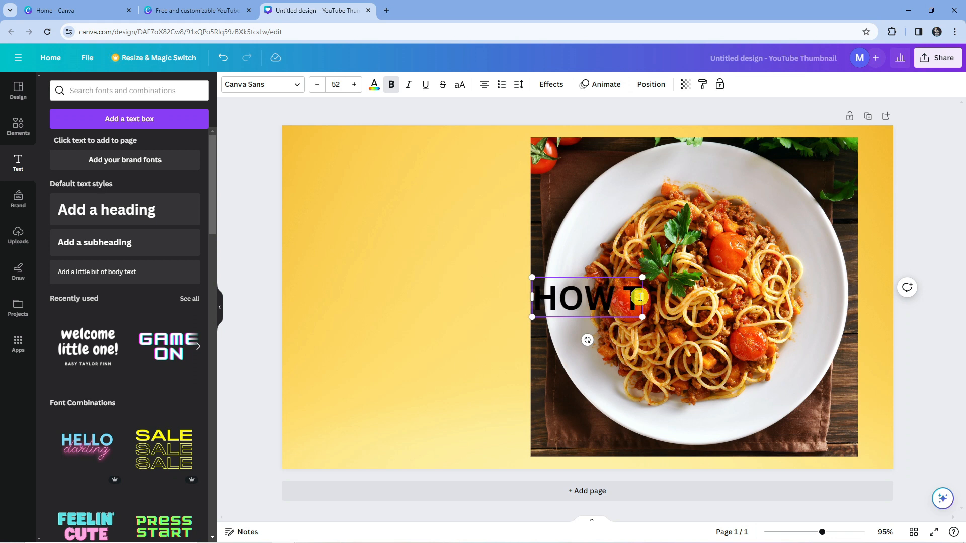
type("O MAKE")
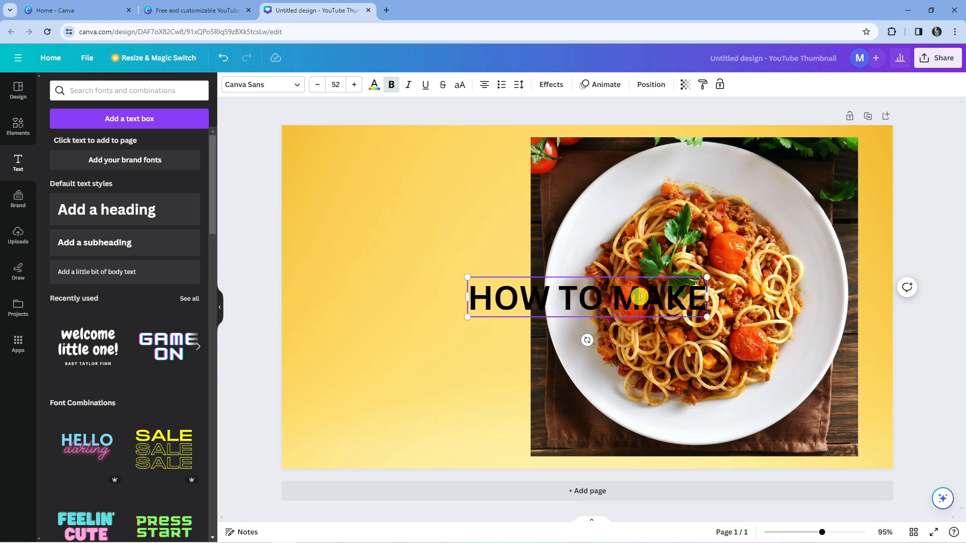
Step: Move the heading to the page's upper-left area and shrink the spaghetti photo from its upper-left corner so the two no longer overlap
left_click(599, 339)
left_click(631, 292)
left_click_drag(632, 292, 457, 181)
left_click(545, 219)
left_click_drag(531, 141, 563, 169)
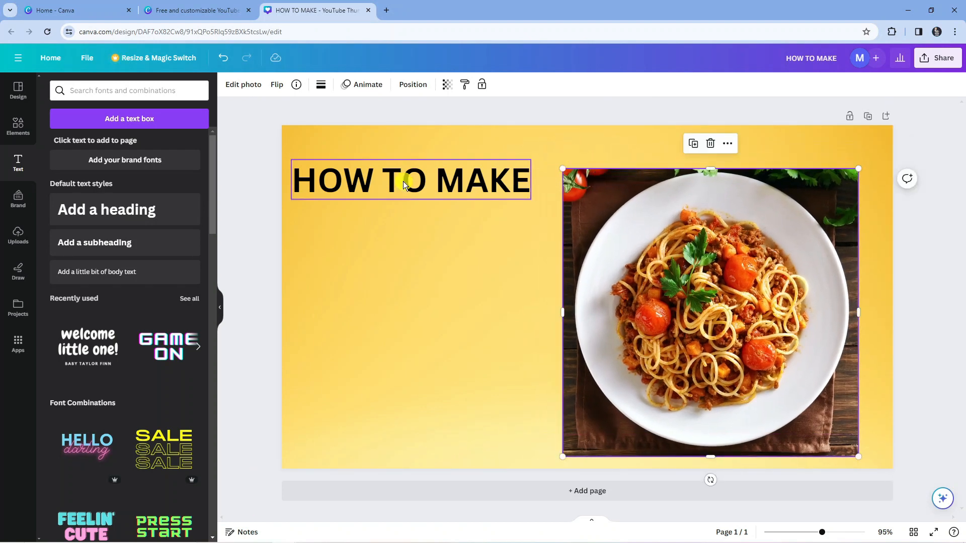
Step: Tilt the "HOW TO MAKE" heading slightly counter-clockwise and set its font to Anton
left_click(403, 182)
mouse_move(425, 218)
left_mouse_down()
mouse_move(438, 218)
mouse_move(420, 226)
mouse_move(429, 220)
left_mouse_up()
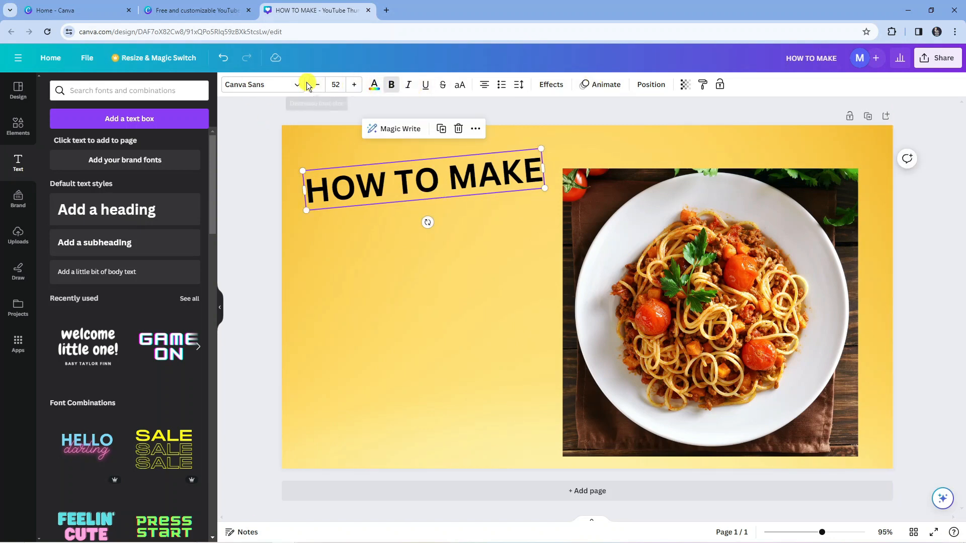
left_click(277, 85)
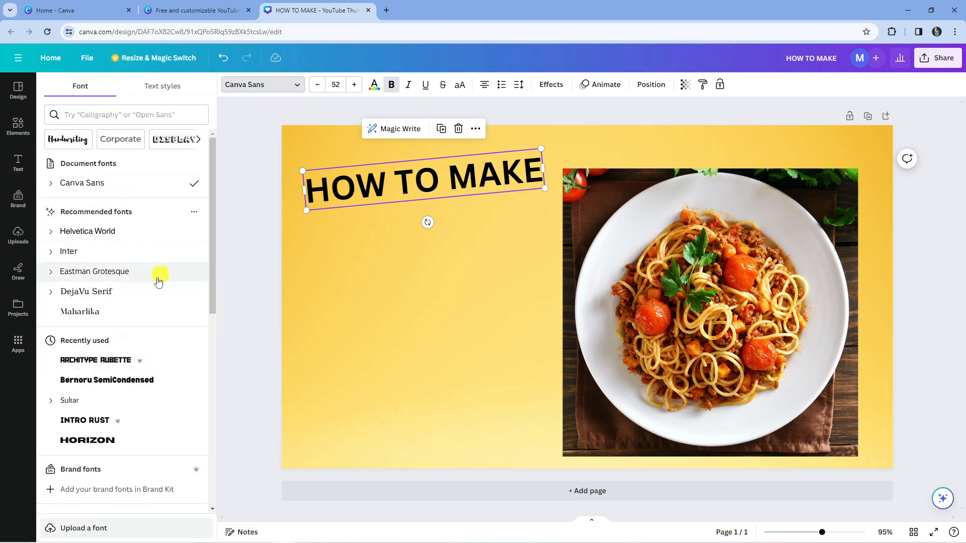
scroll(151, 345, "down", 4)
scroll(152, 345, "down", 2)
scroll(190, 416, "up", 1)
left_click(103, 345)
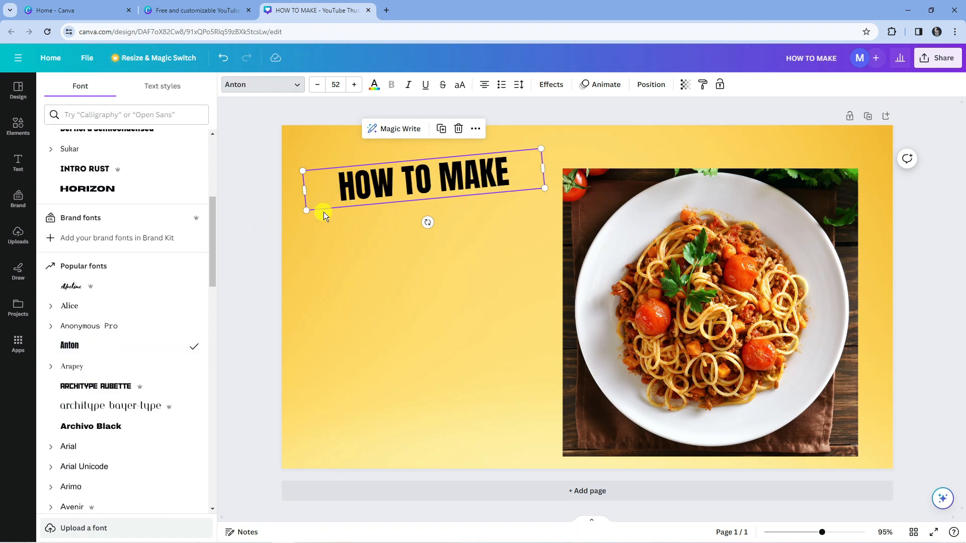
Step: Enlarge the tilted heading to about font size 59.9 and give it the Lift effect at intensity 100
left_click_drag(308, 212, 271, 220)
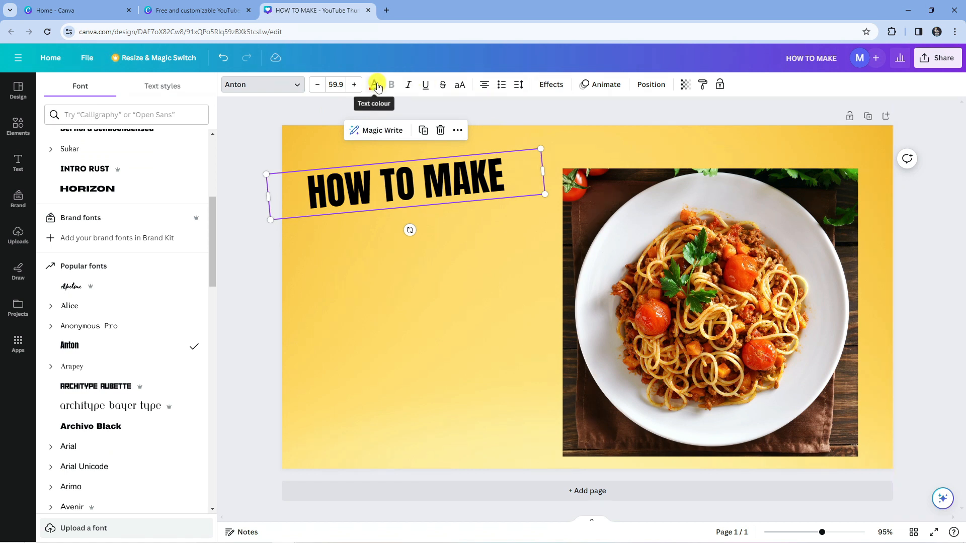
left_click(553, 85)
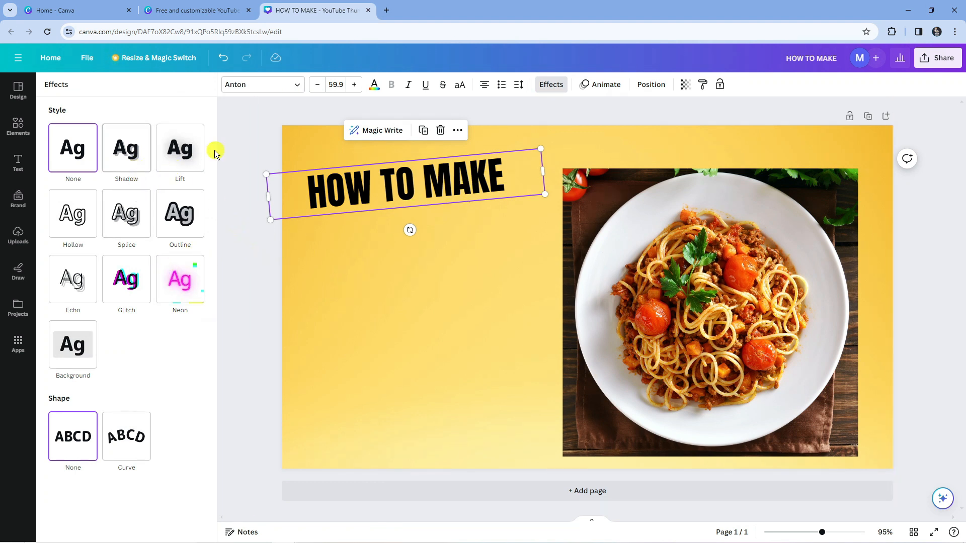
left_click(178, 154)
left_click_drag(130, 211, 246, 214)
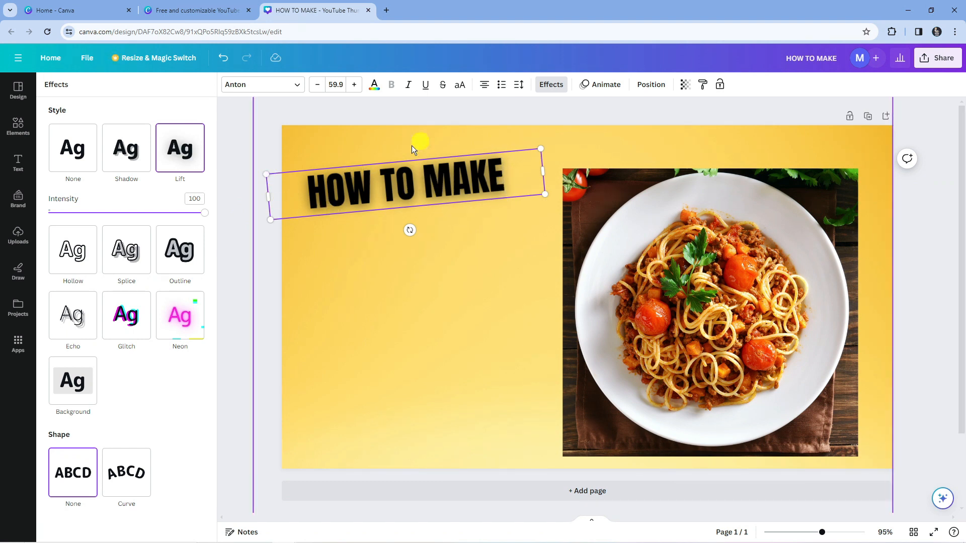
left_click(458, 259)
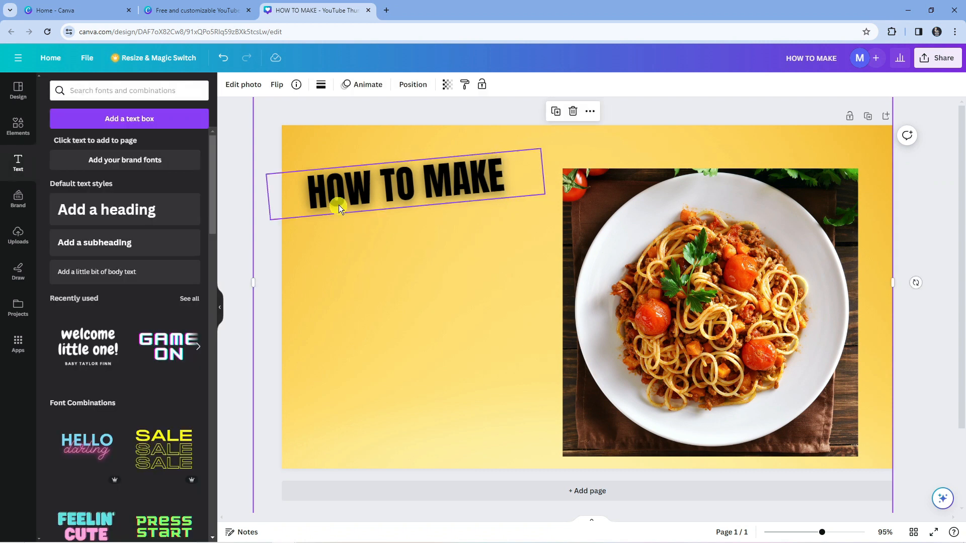
Step: Search the design elements for "Rectangle"
left_click(18, 125)
left_click(158, 90)
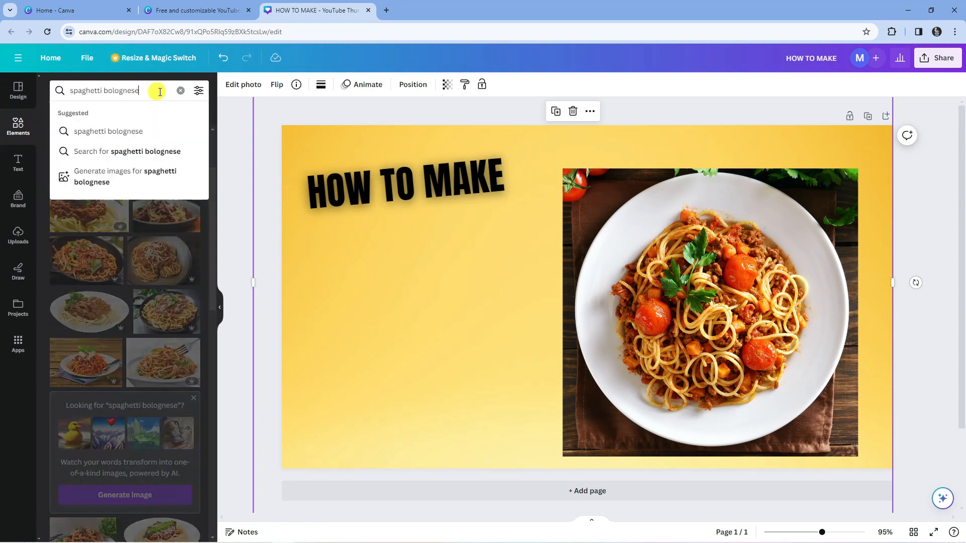
type("RECTANGE")
key("BackSpace")
type("LE")
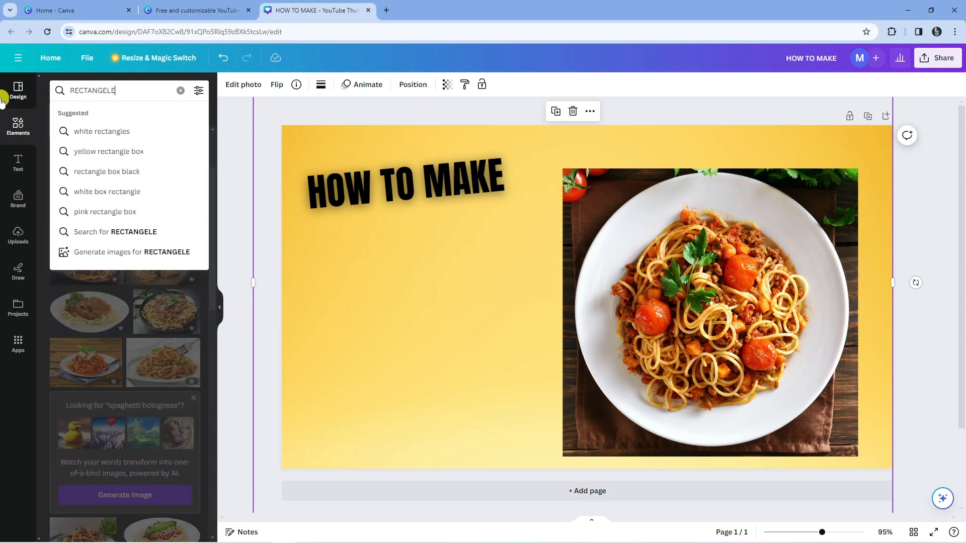
key("Return")
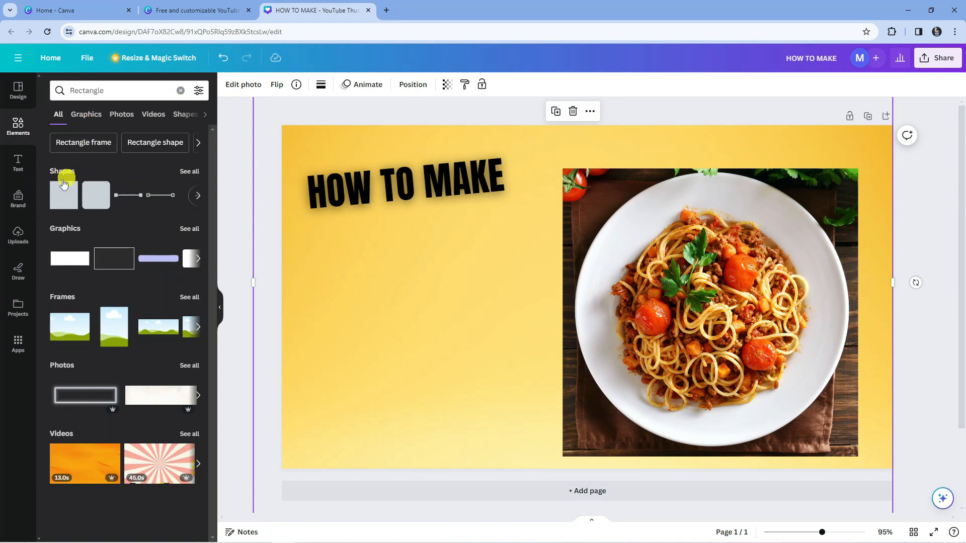
Step: Add the square-cornered shape and fit it as a tilted banner closely around and behind the "HOW TO MAKE" heading
left_click(188, 173)
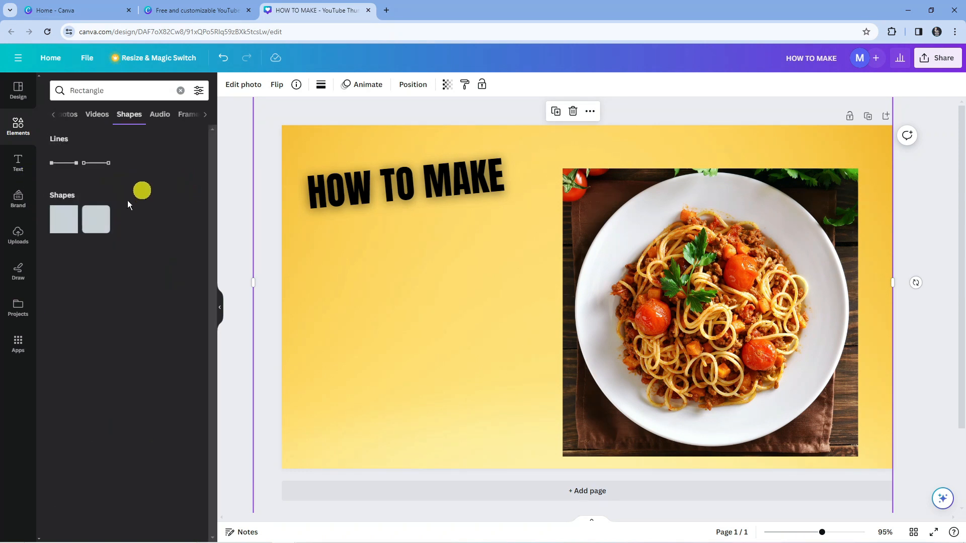
left_click(61, 231)
left_click_drag(587, 272, 351, 176)
left_click_drag(401, 250, 343, 245)
left_click_drag(381, 183, 519, 174)
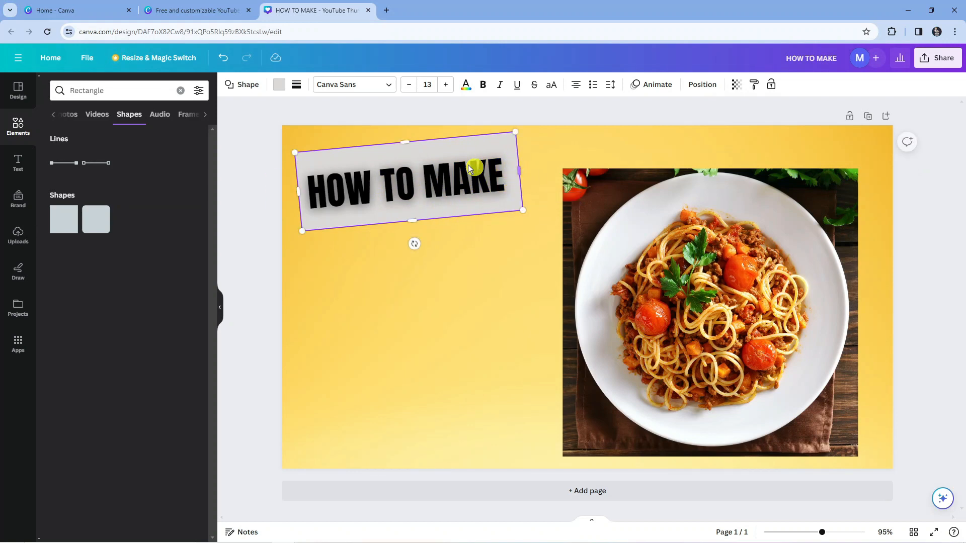
left_click_drag(413, 143, 416, 151)
left_click_drag(411, 220, 416, 213)
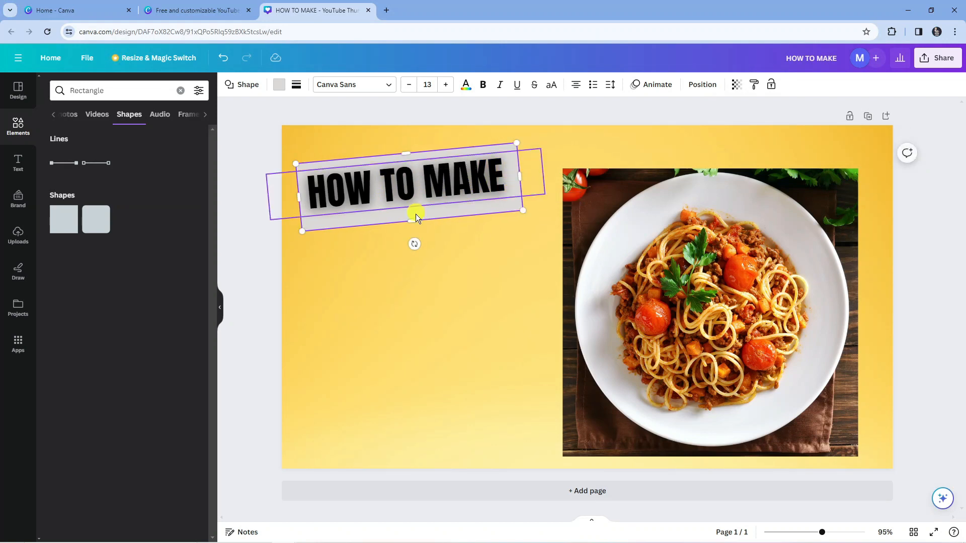
Step: Fill the banner shape behind the heading with the default solid bright red
left_click(278, 84)
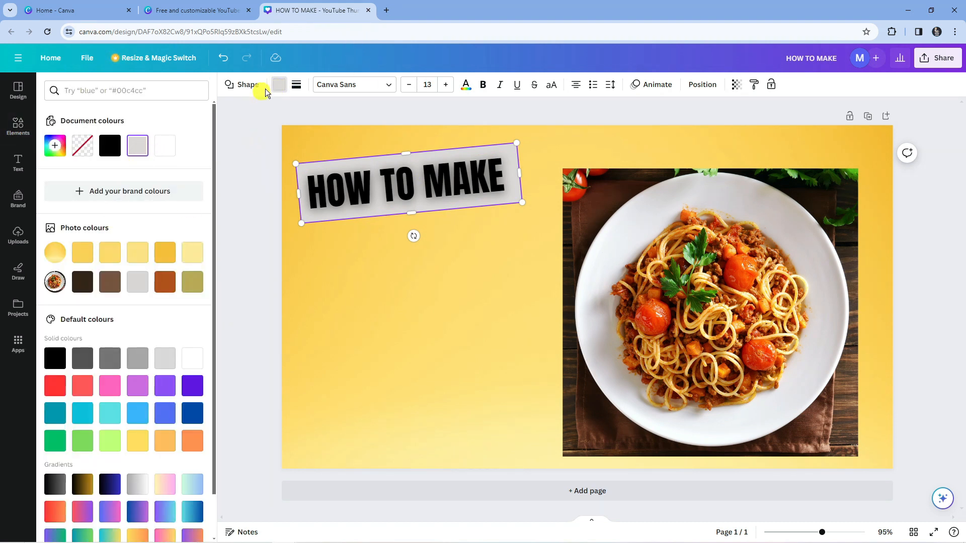
left_click(56, 387)
left_click(455, 178)
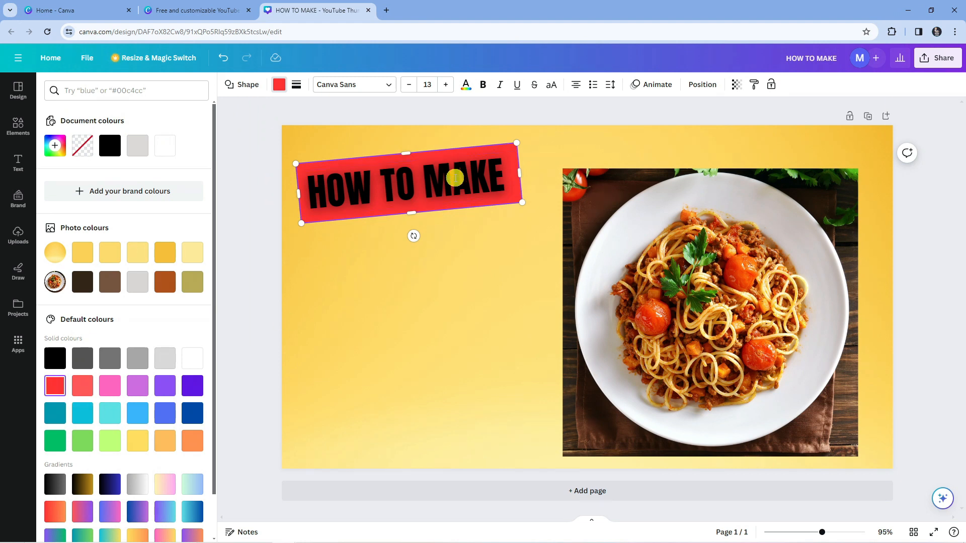
Step: Change the "HOW TO MAKE" heading's text colour to white
left_click(388, 196)
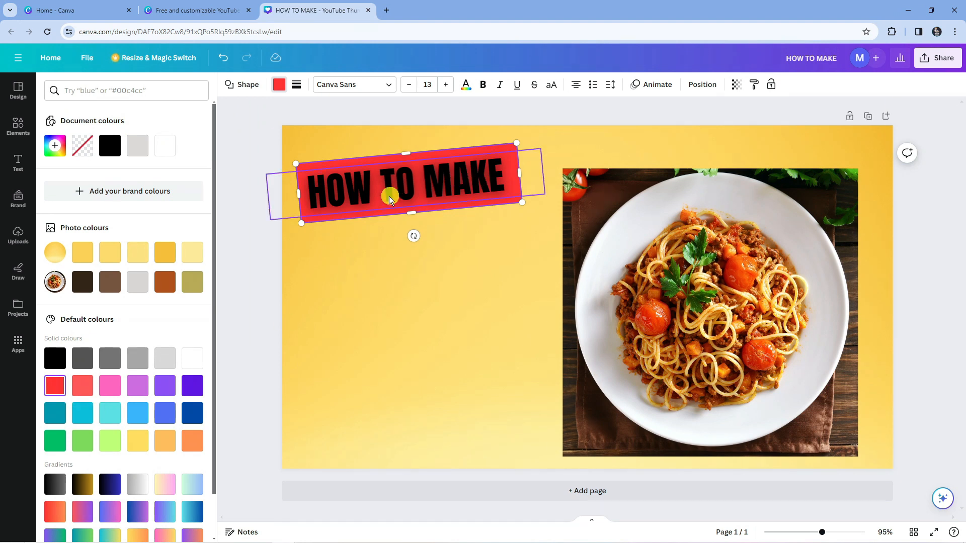
left_click(389, 196)
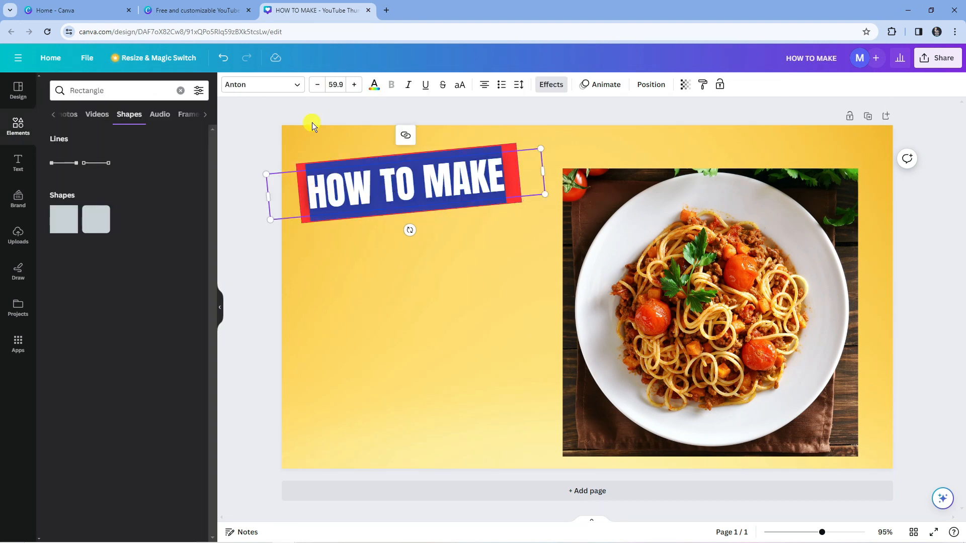
left_click(373, 88)
left_click(145, 153)
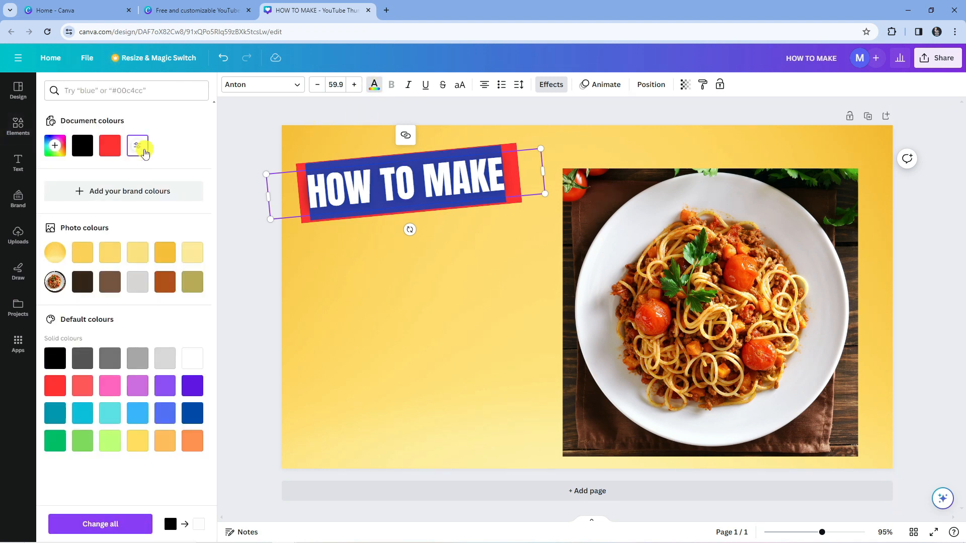
left_click(472, 258)
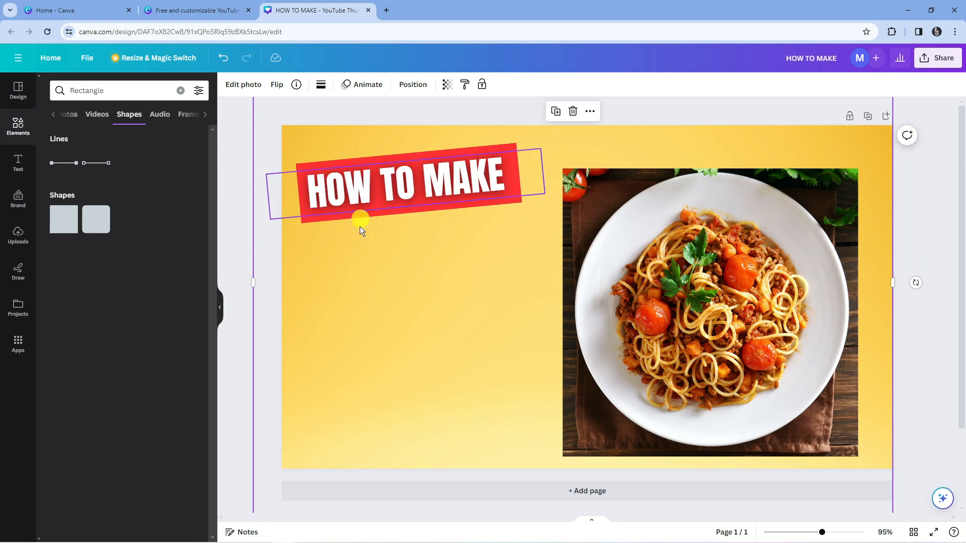
Step: Move the spaghetti photo slightly upward on the page and deselect it
left_click(625, 285)
left_click_drag(654, 271, 654, 259)
left_click(449, 301)
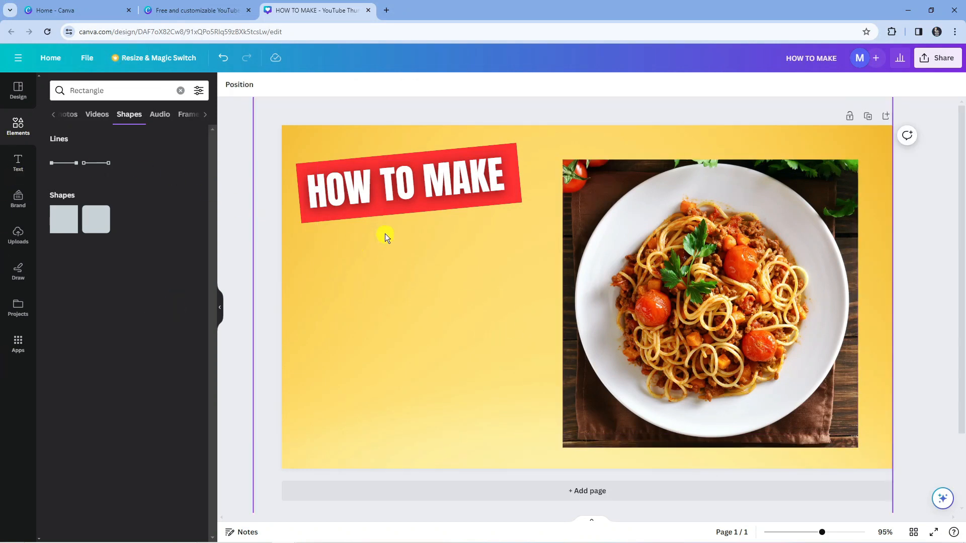
Step: Add the recently used "welcome little one!" font combination and place it below the red banner, beside the spaghetti photo
left_click(18, 166)
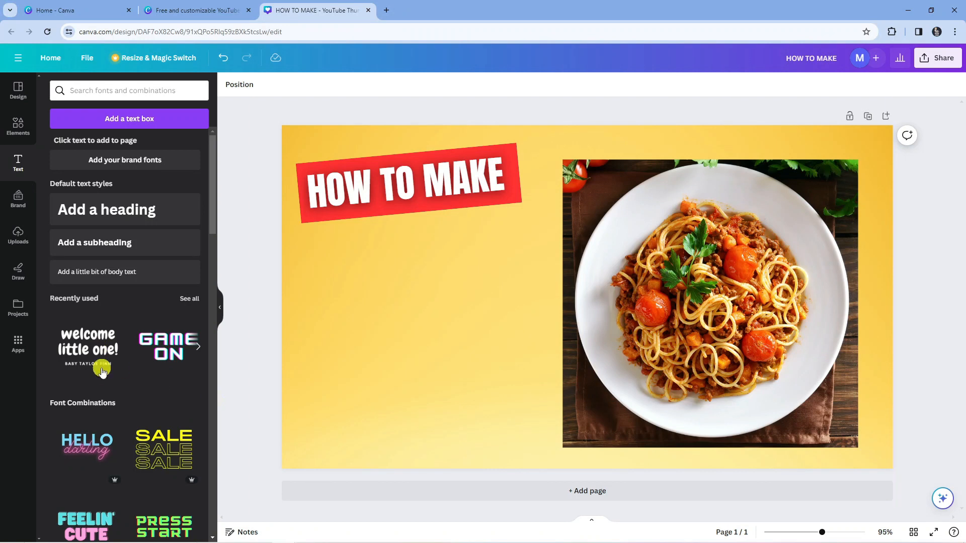
left_click(79, 352)
left_click_drag(567, 252, 417, 265)
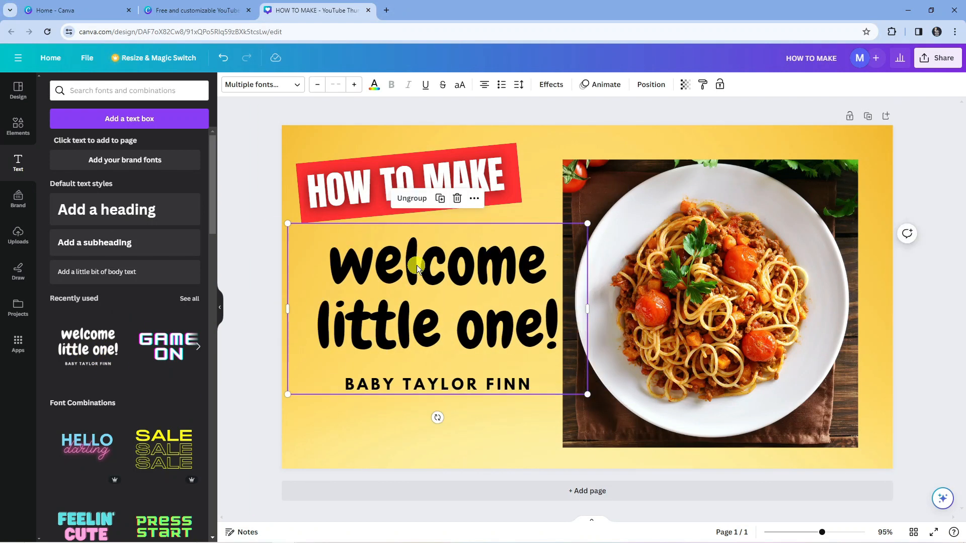
Step: Replace the combination's main text with "SPAGHETTI BOLOGNESE" on two lines and scale it down to font size 87
double_click(417, 265)
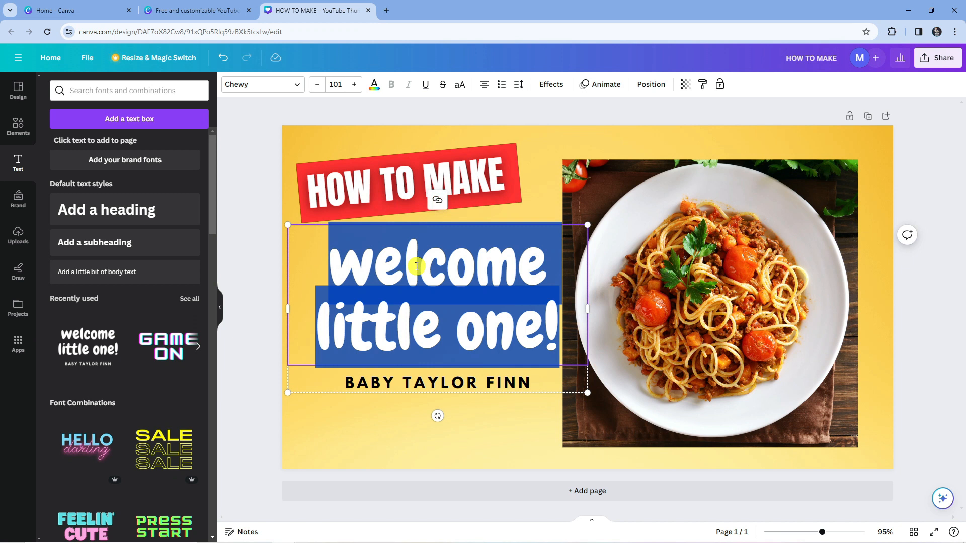
type("SPAGH")
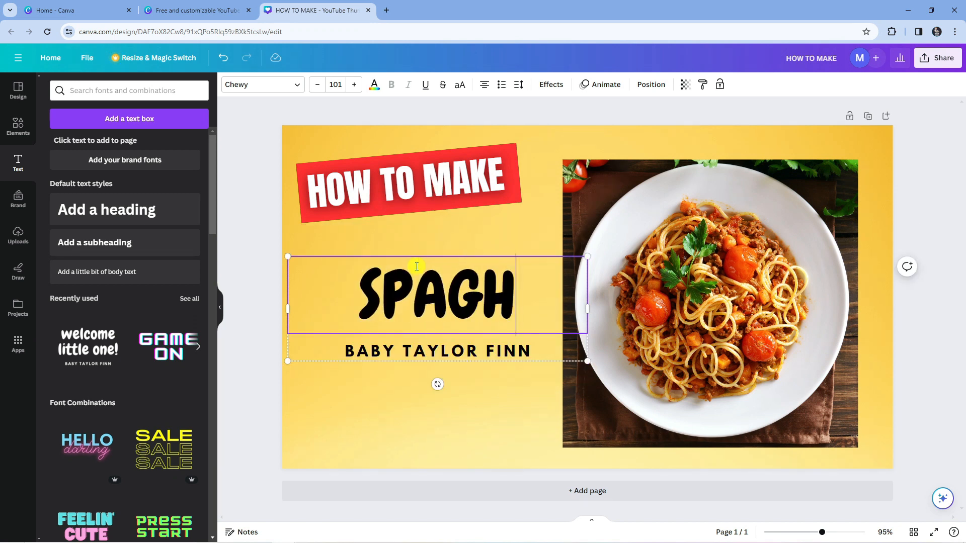
type("ETTI")
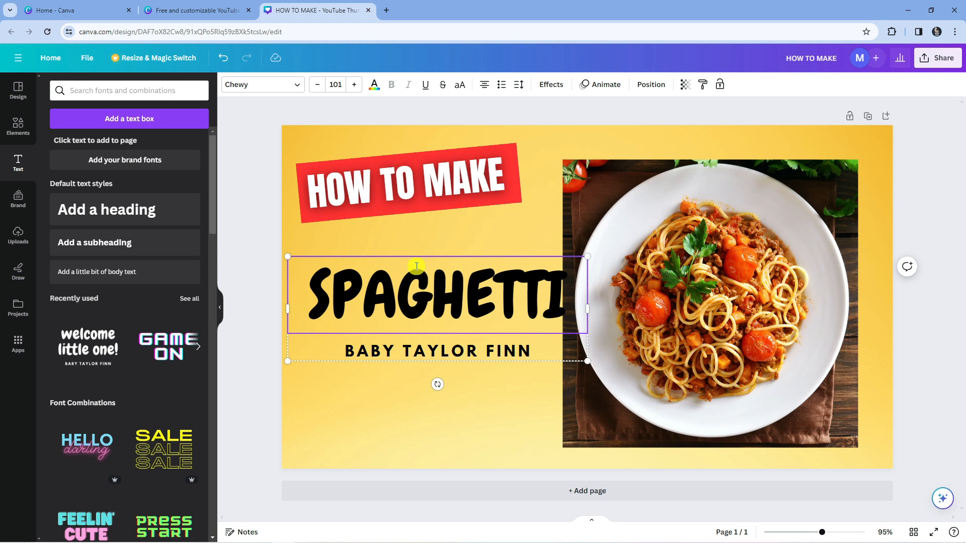
key("Return")
type("BOLOGNESE")
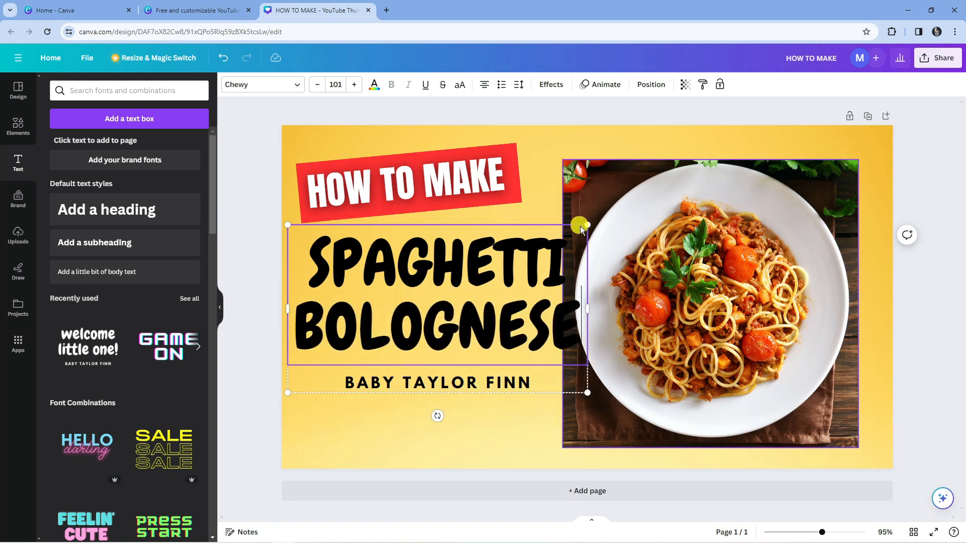
left_click_drag(586, 226, 545, 248)
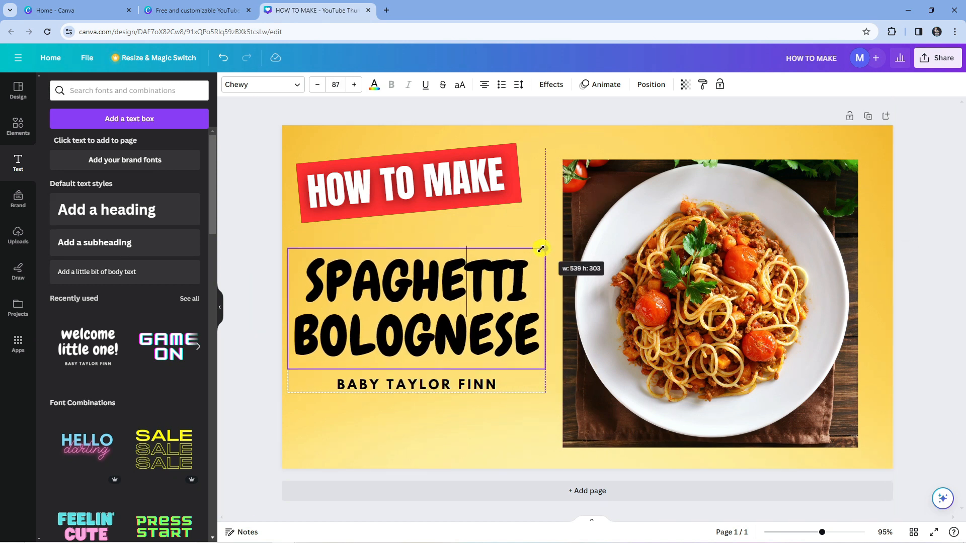
Step: Clear the small subtitle under "SPAGHETTI BOLOGNESE" and move the text group up directly beneath the red banner
triple_click(508, 384)
key("BackSpace")
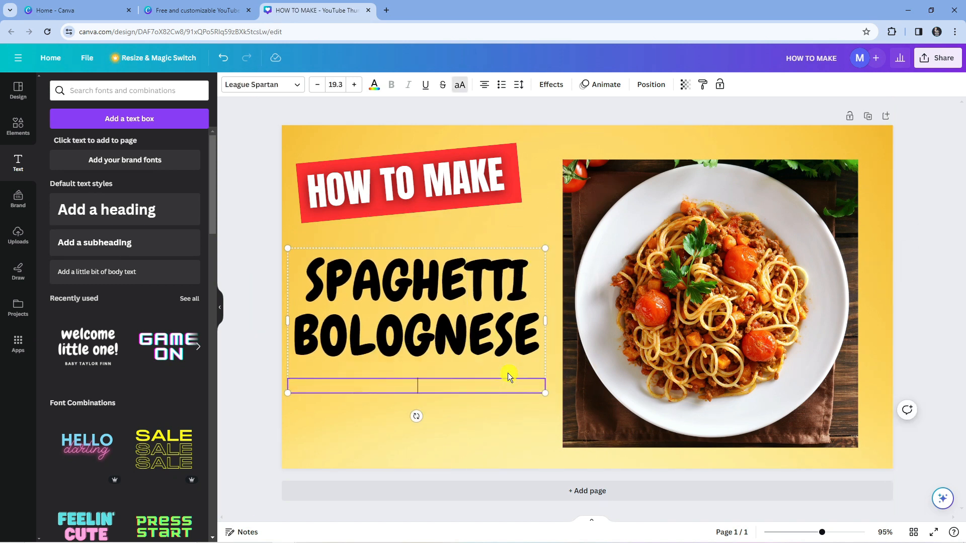
left_click(483, 345)
left_click_drag(428, 312, 433, 290)
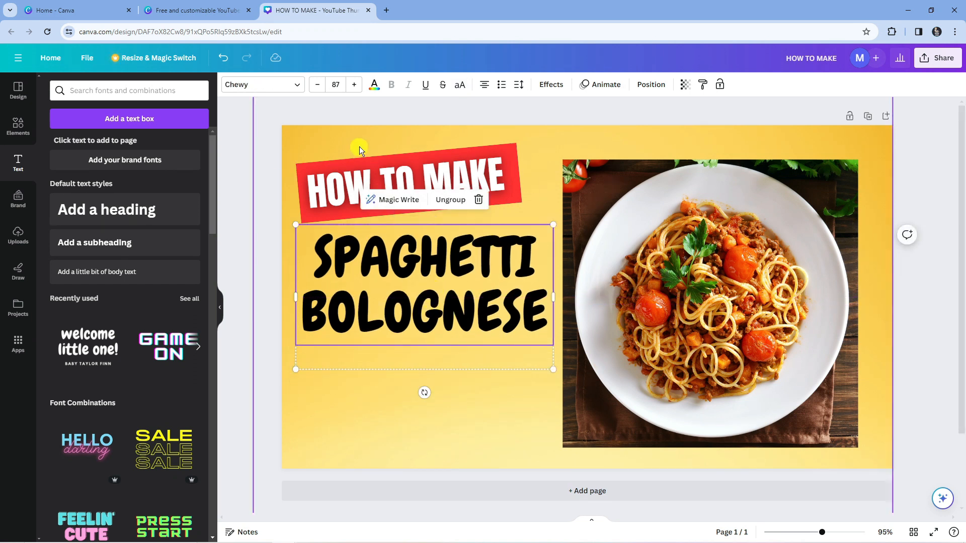
Step: Change the text colour of both "SPAGHETTI BOLOGNESE" lines to white
double_click(384, 245)
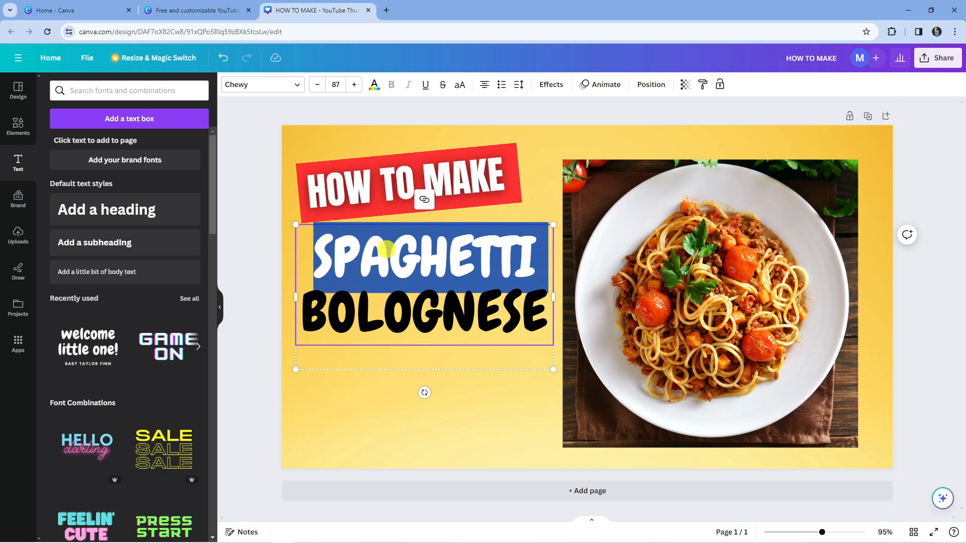
triple_click(386, 249)
left_click(375, 85)
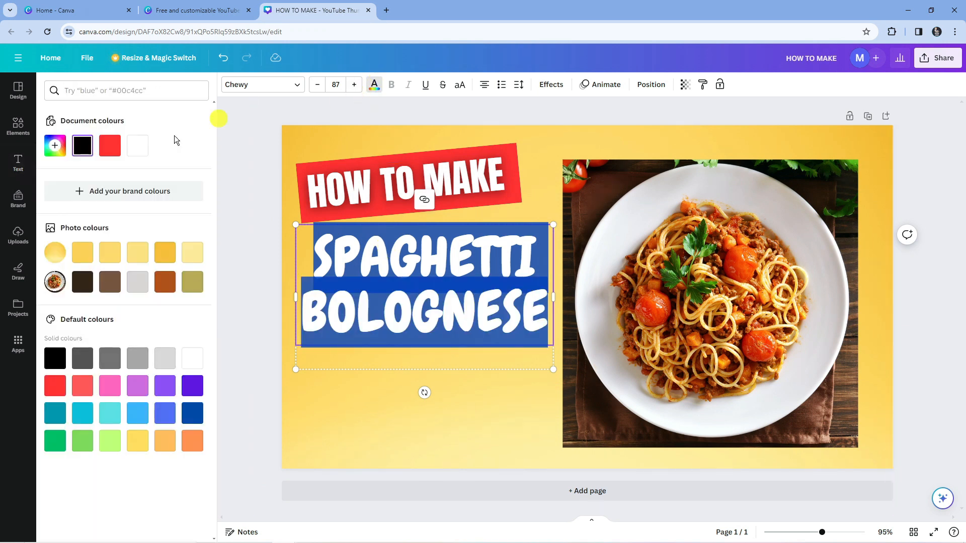
left_click(189, 363)
left_click(460, 278)
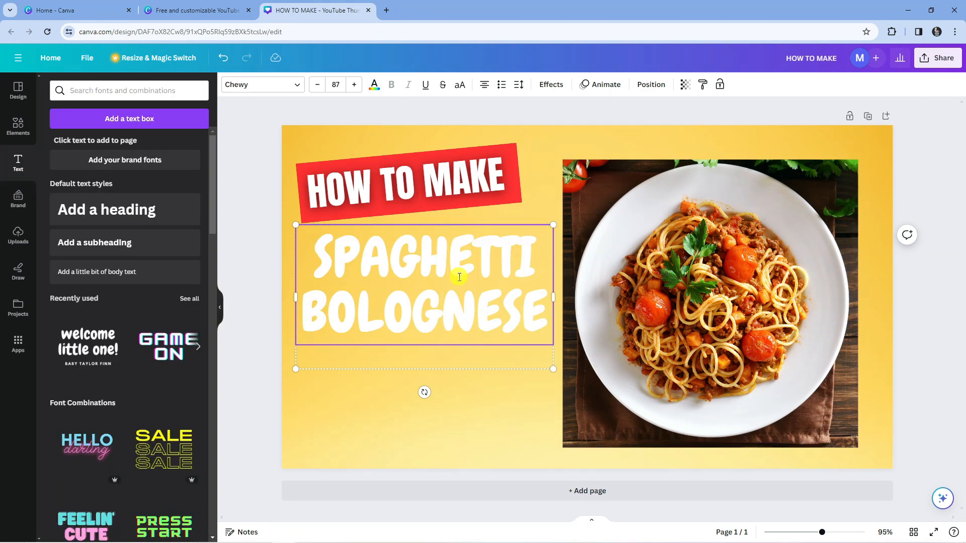
Step: Apply an Outline effect in black with thickness 48 to the "SPAGHETTI BOLOGNESE" text
triple_click(459, 277)
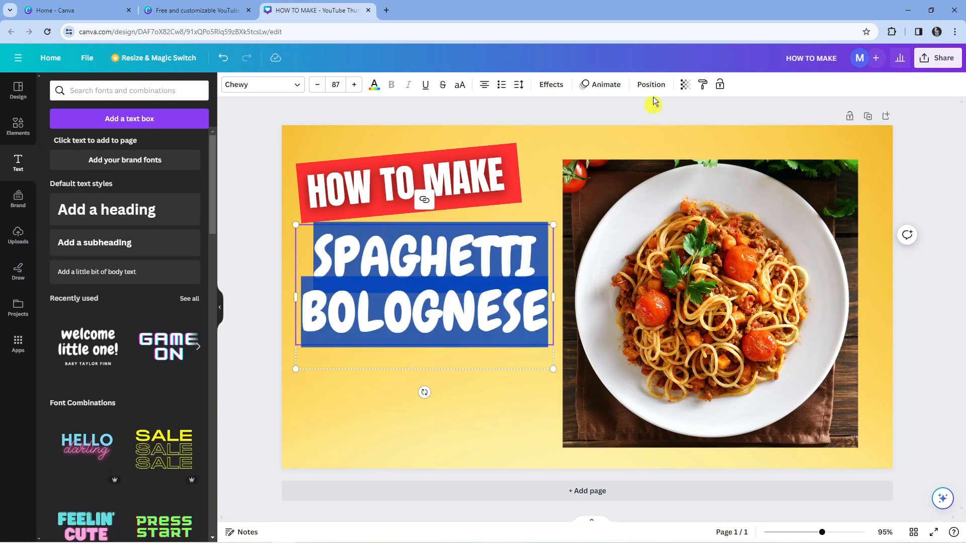
left_click(551, 84)
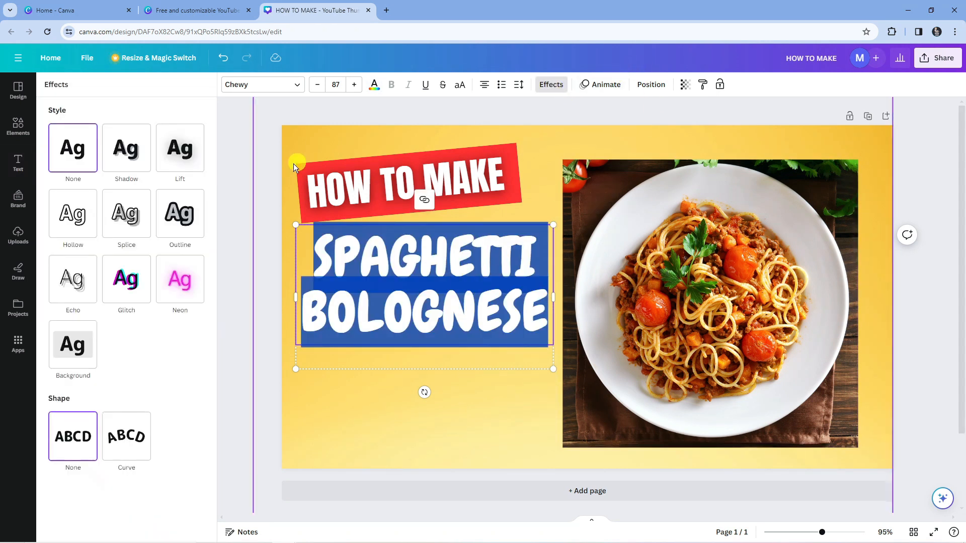
left_click(186, 216)
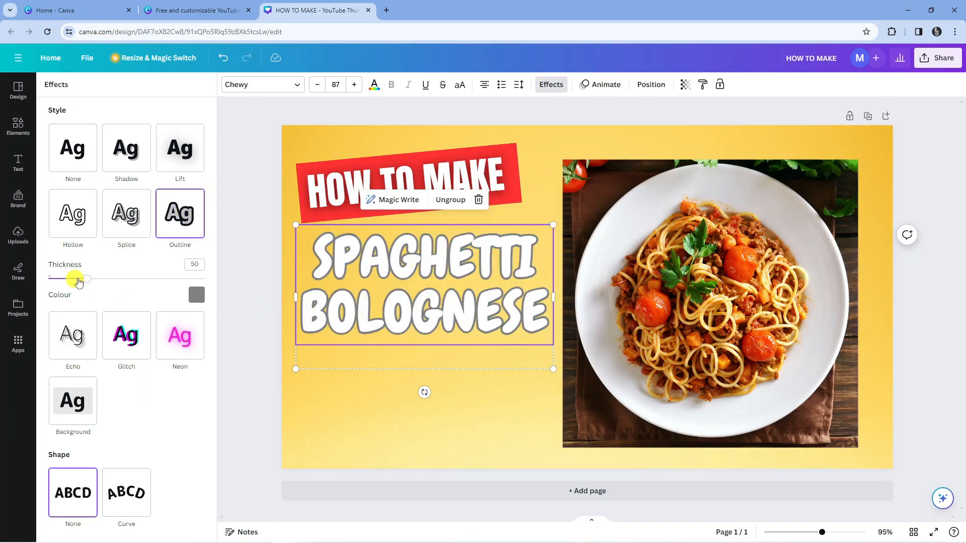
mouse_move(87, 281)
left_mouse_down()
mouse_move(191, 278)
mouse_move(119, 278)
mouse_move(86, 289)
left_mouse_up()
left_click(197, 295)
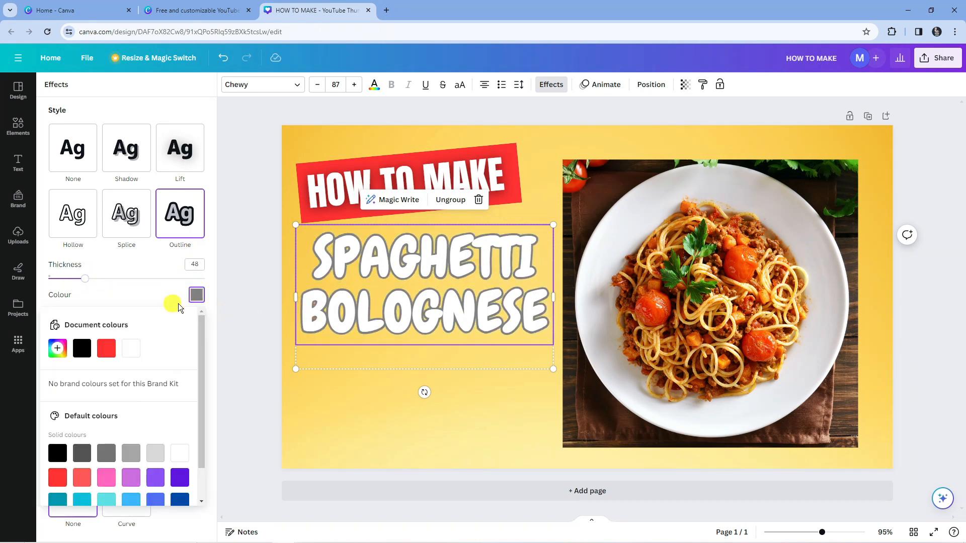
left_click(82, 347)
left_click(577, 293)
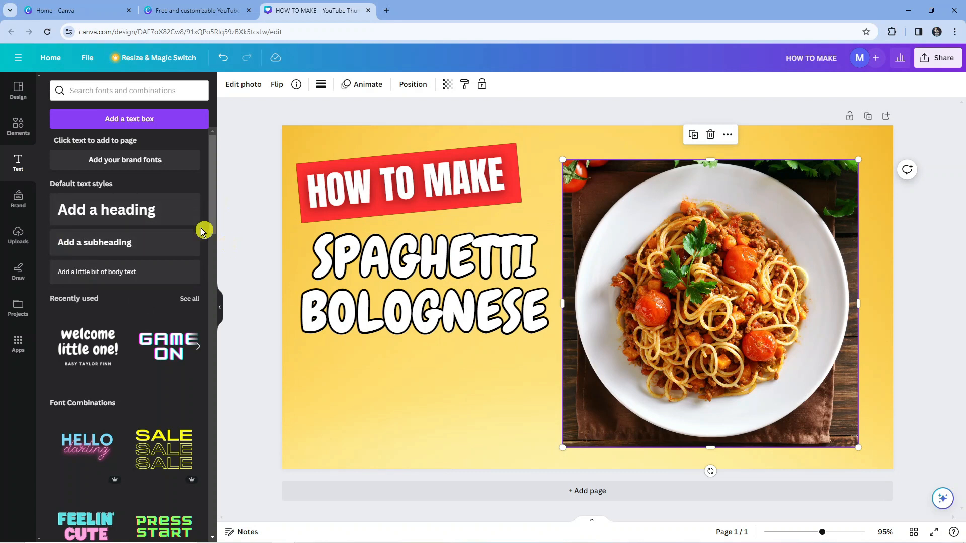
Step: Clear the earlier rectangle search in the element library and search for "EMOJI"
left_click(20, 128)
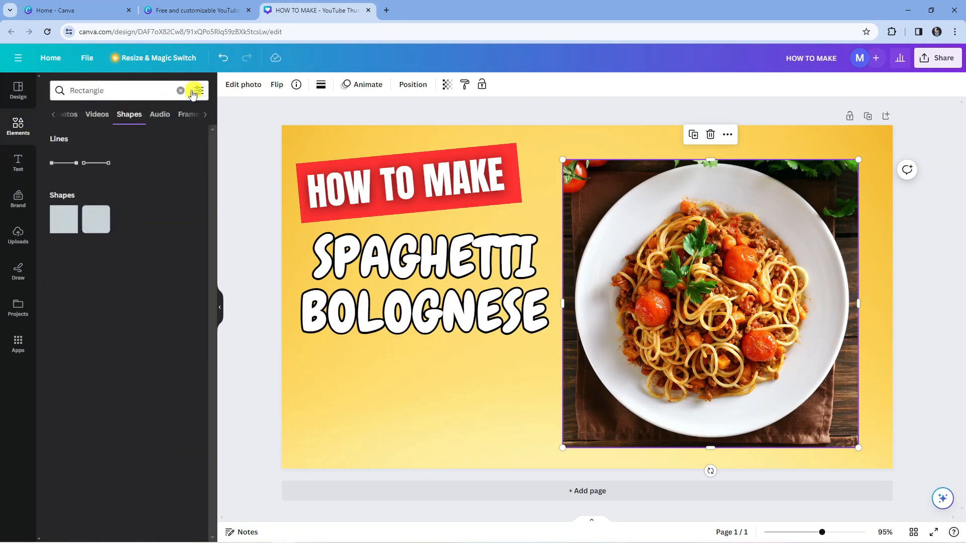
left_click(181, 92)
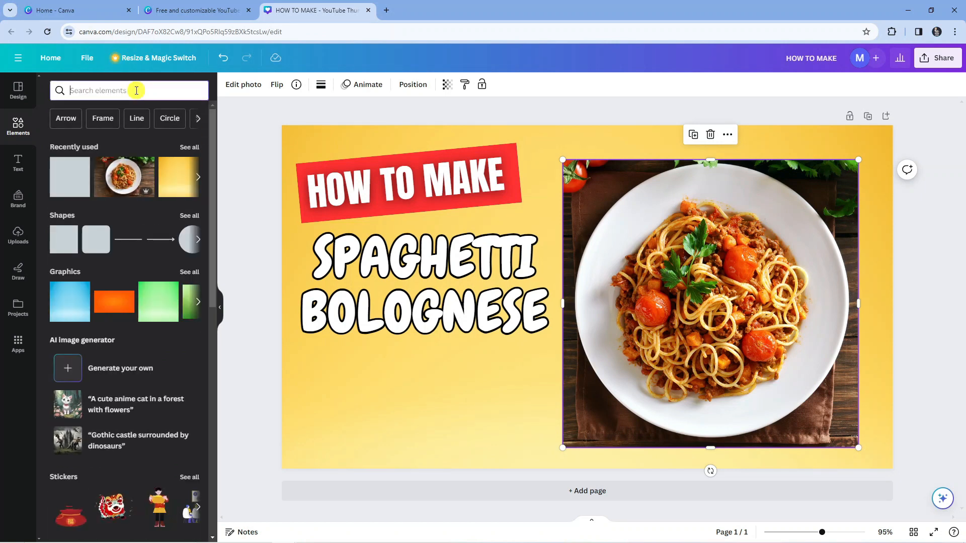
left_click(137, 91)
type("EMOJI")
key("Return")
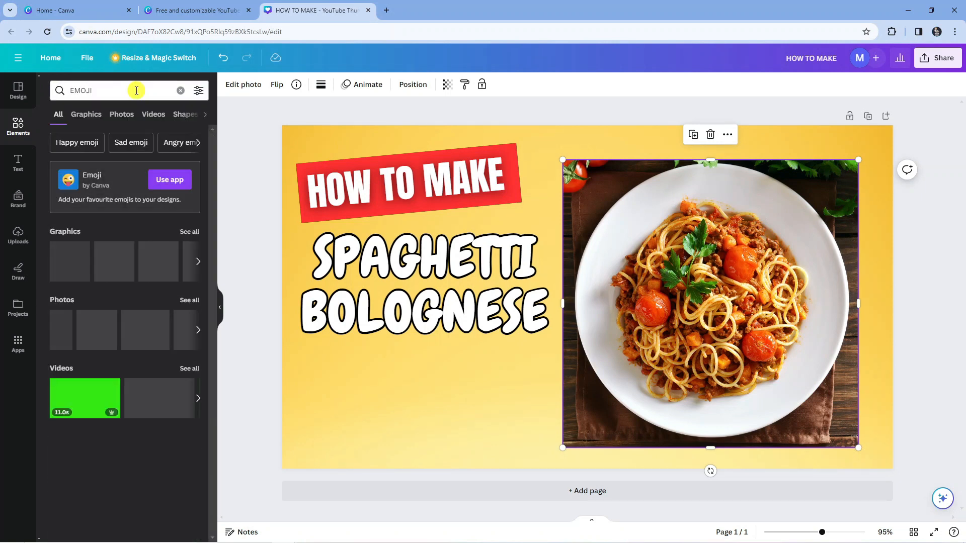